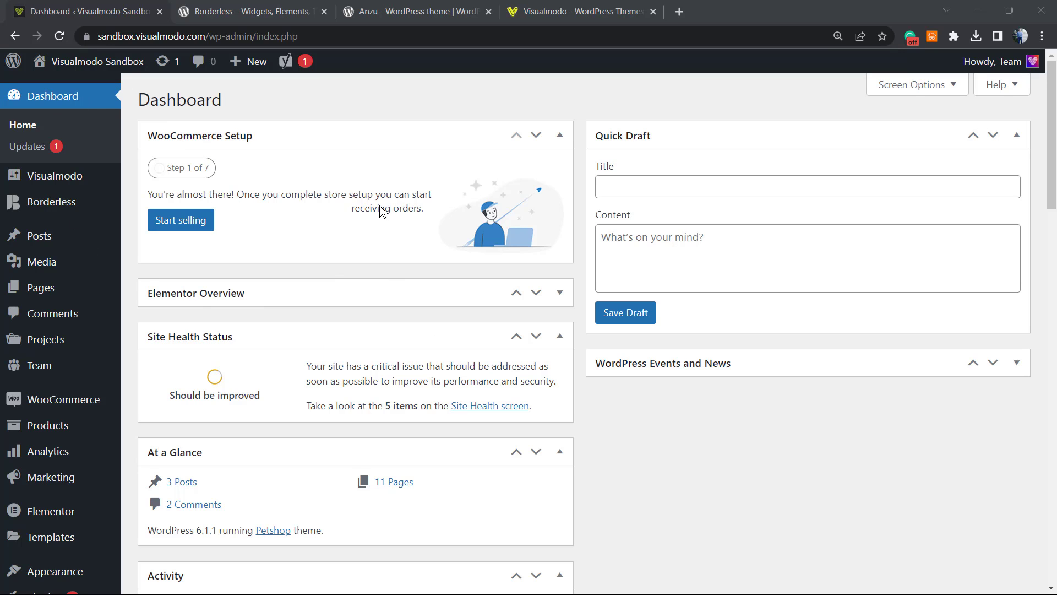
Go to the Plugins > Add New page
{"action": "scroll", "coordinate": [160, 364], "scroll_direction": "down", "scroll_amount": 1}
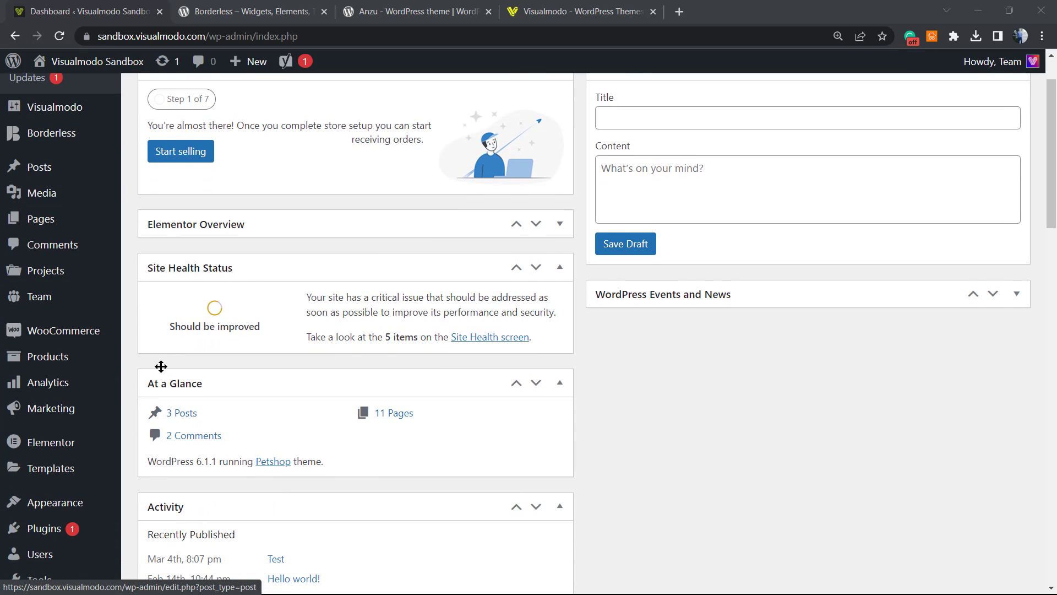
{"action": "scroll", "coordinate": [164, 319], "scroll_direction": "down", "scroll_amount": 2}
{"action": "mouse_move", "coordinate": [44, 404]}
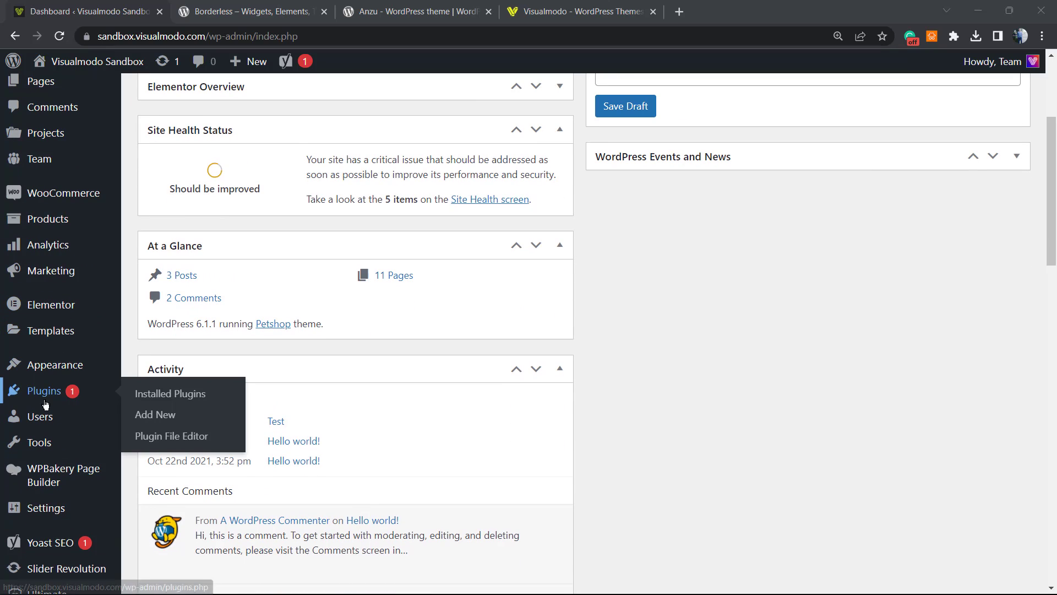
{"action": "left_click", "coordinate": [168, 419]}
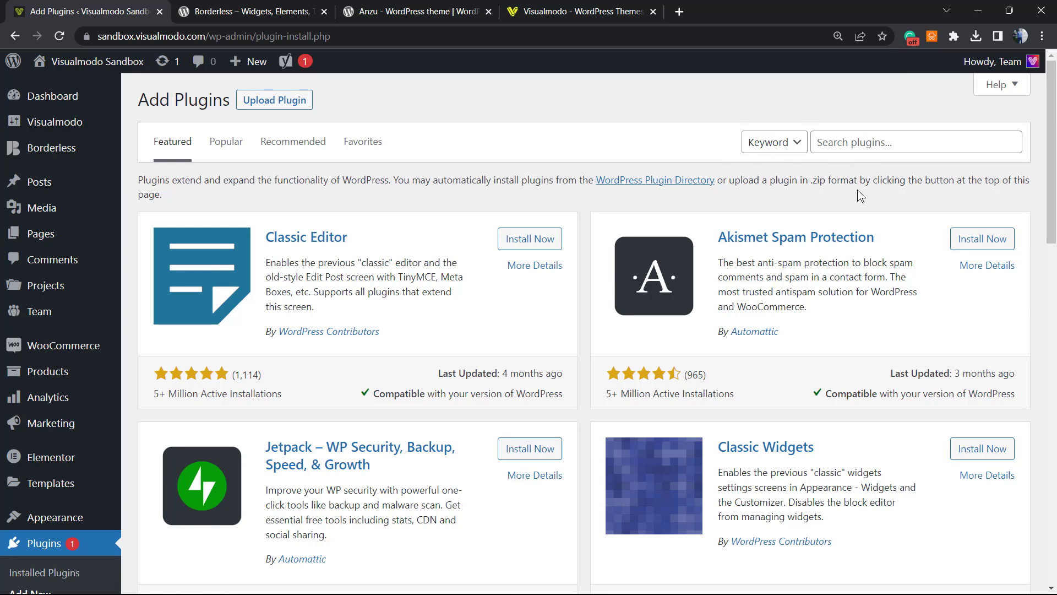
Search the plugin directory for 'Imagick' and install ImageMagick Engine
{"action": "left_click", "coordinate": [850, 144]}
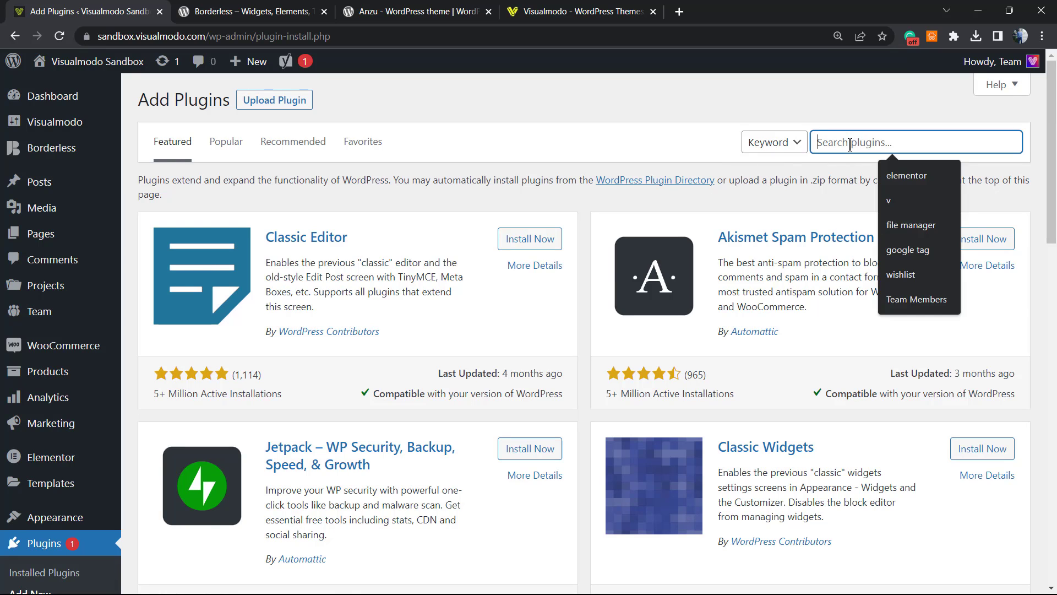
{"action": "type", "text": "Imagick"}
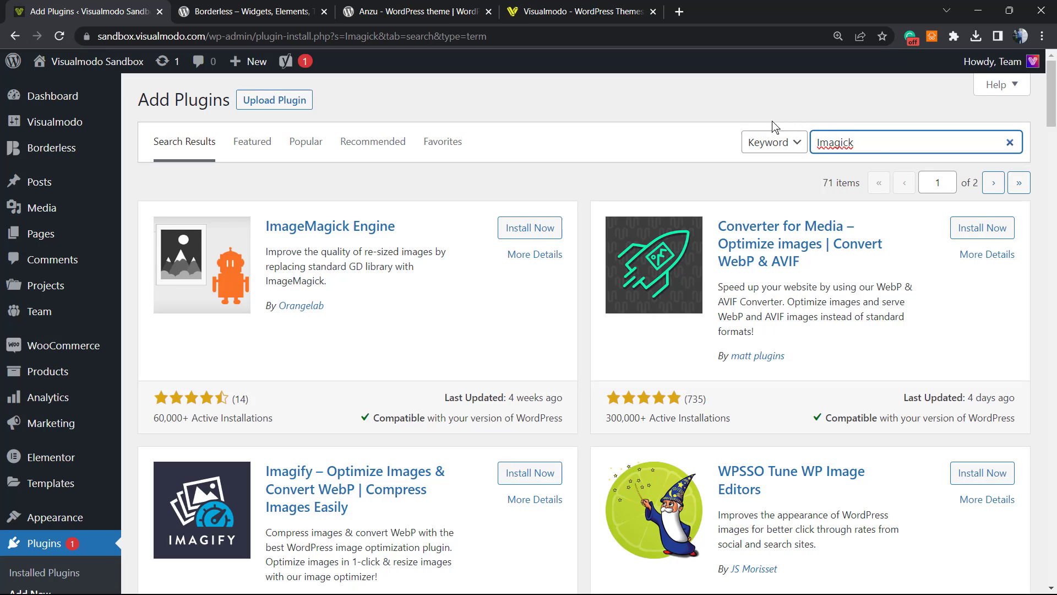
{"action": "left_click_drag", "start_coordinate": [884, 145], "coordinate": [819, 138]}
{"action": "left_click", "coordinate": [417, 227]}
{"action": "left_click_drag", "start_coordinate": [417, 227], "coordinate": [257, 231]}
{"action": "left_click", "coordinate": [257, 231]}
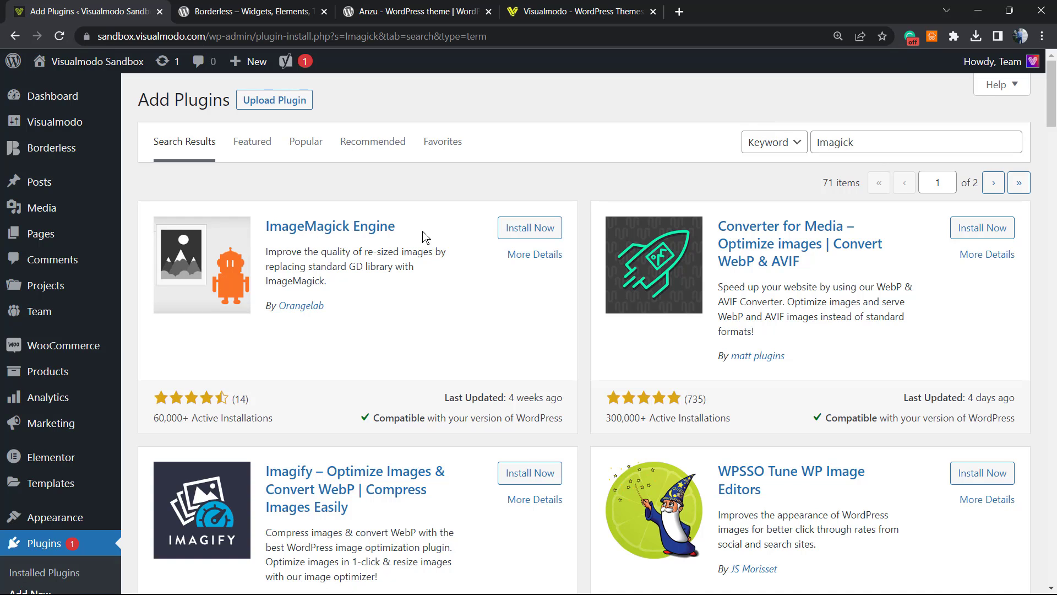
{"action": "left_click", "coordinate": [526, 230]}
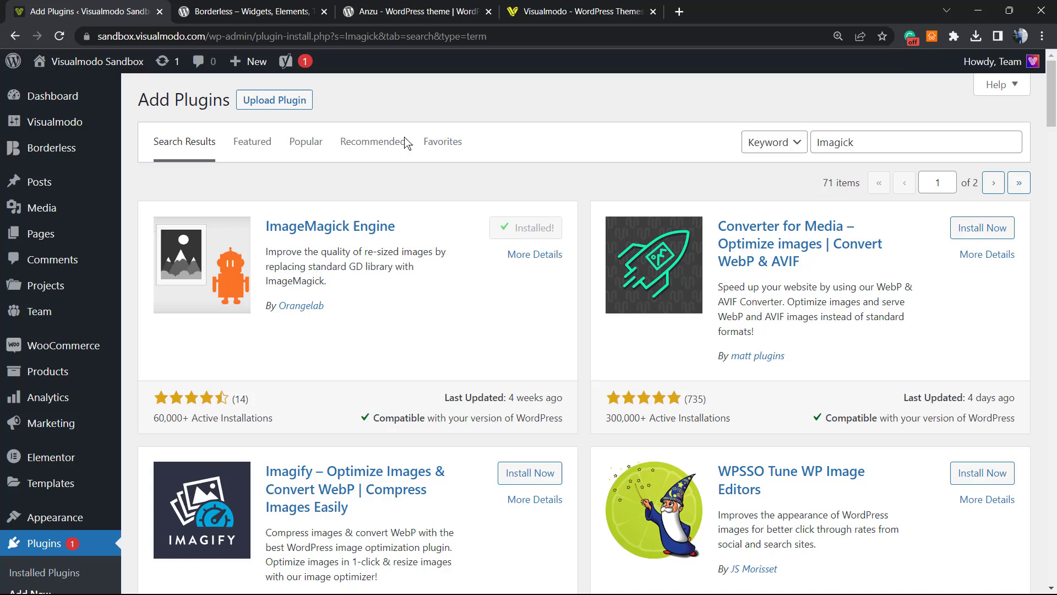
Activate ImageMagick Engine and check it is listed as active at version 1.7.7
{"action": "left_click", "coordinate": [514, 236]}
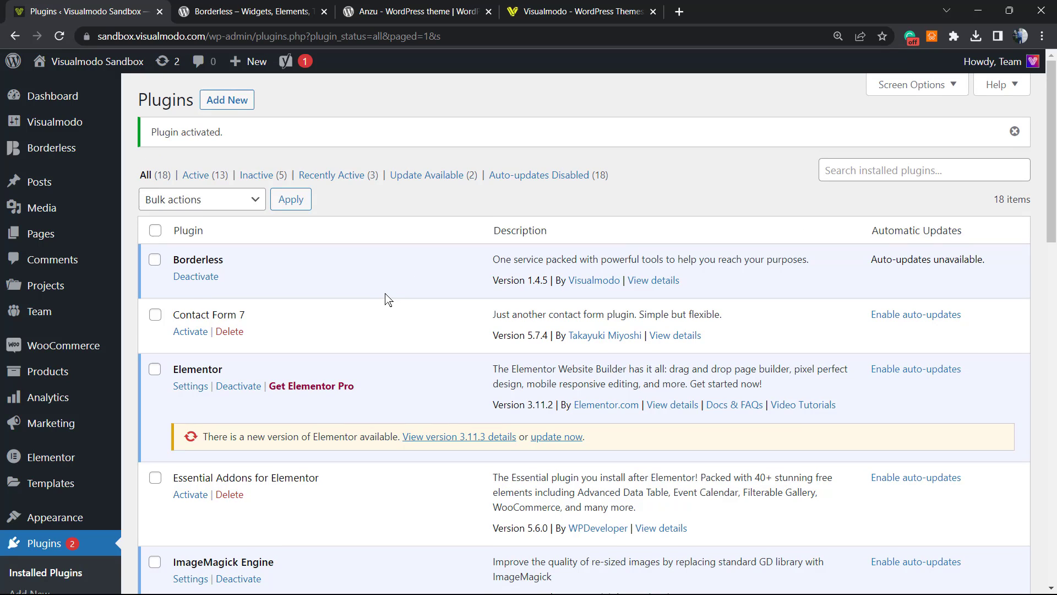
{"action": "scroll", "coordinate": [408, 313], "scroll_direction": "down", "scroll_amount": 1}
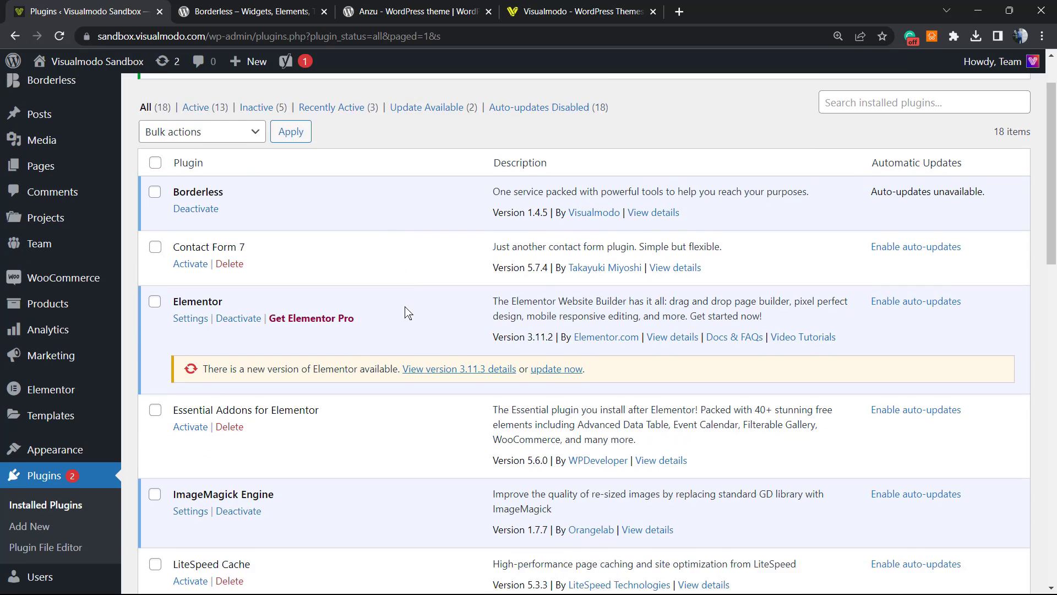
{"action": "scroll", "coordinate": [408, 313], "scroll_direction": "down", "scroll_amount": 4}
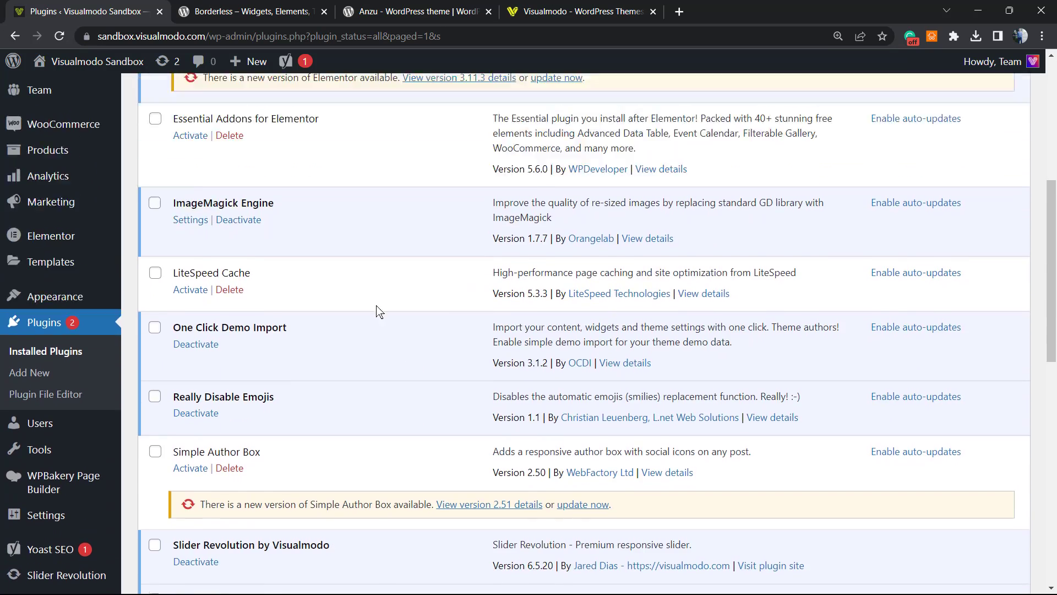
{"action": "scroll", "coordinate": [379, 311], "scroll_direction": "up", "scroll_amount": 1}
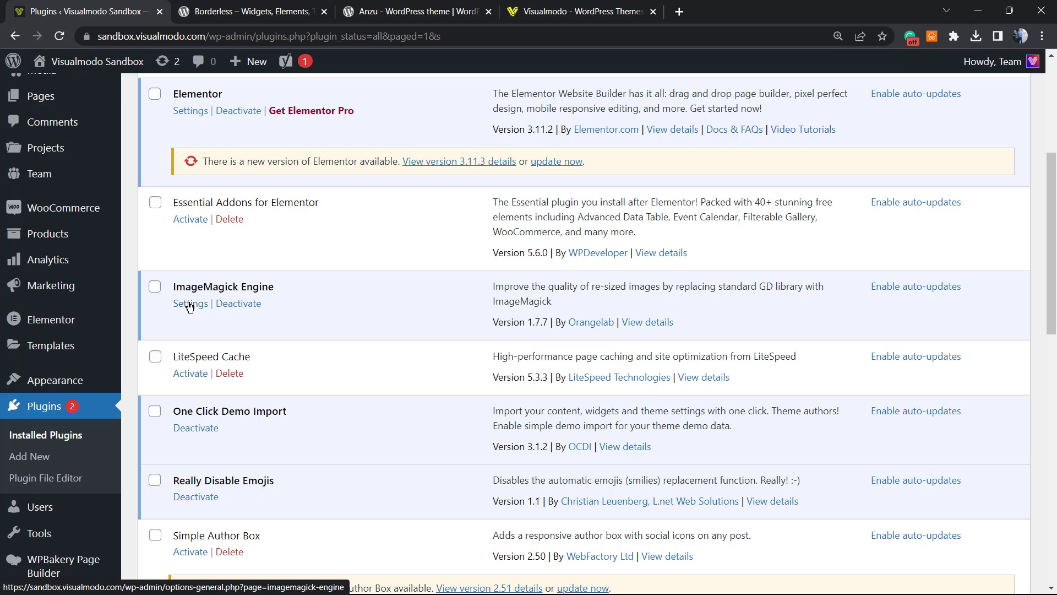
{"action": "scroll", "coordinate": [416, 146], "scroll_direction": "down", "scroll_amount": 1}
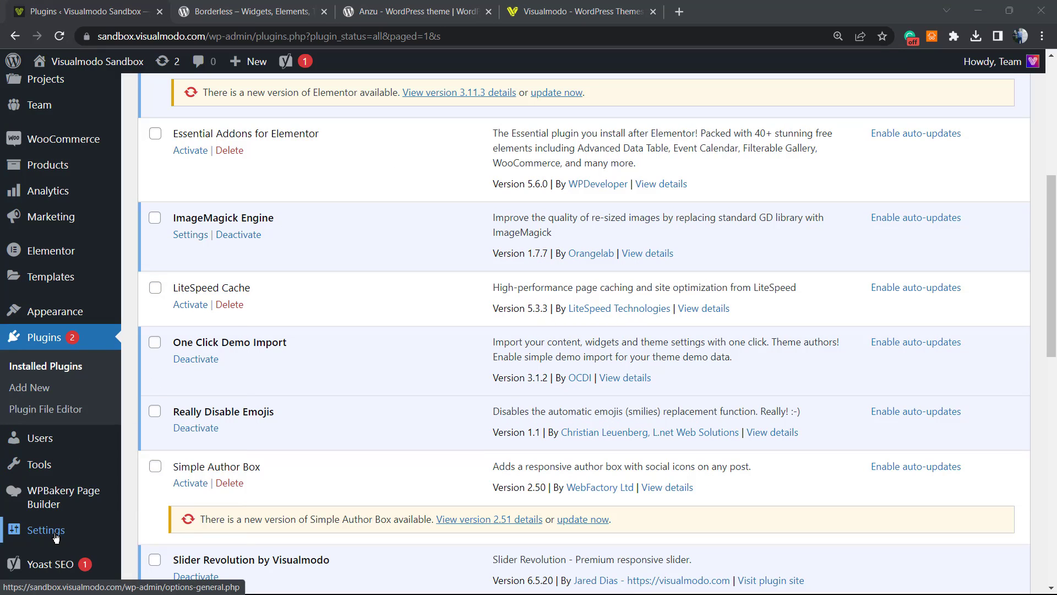
{"action": "mouse_move", "coordinate": [56, 536]}
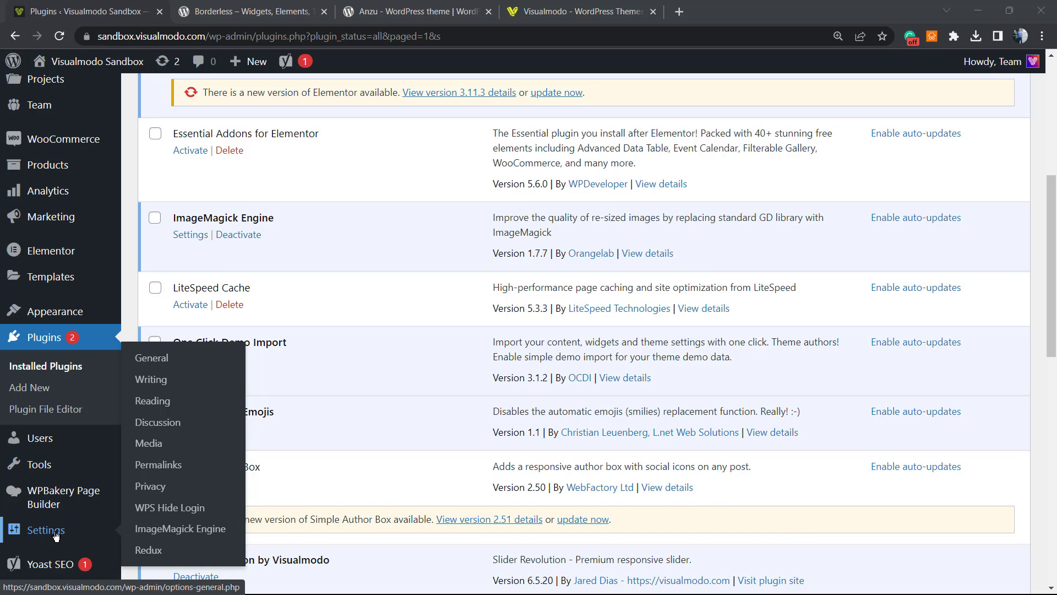
In Settings > ImageMagick Engine, tick 'Enable enhanced image engine', save, and keep Imagick PHP module
{"action": "left_click", "coordinate": [158, 533]}
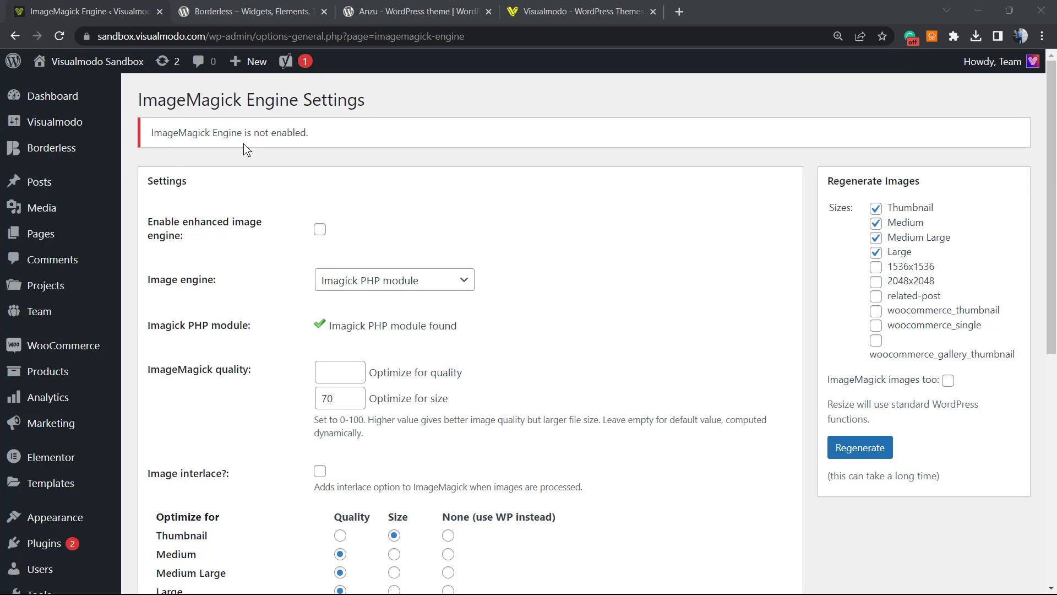
{"action": "left_click", "coordinate": [319, 230]}
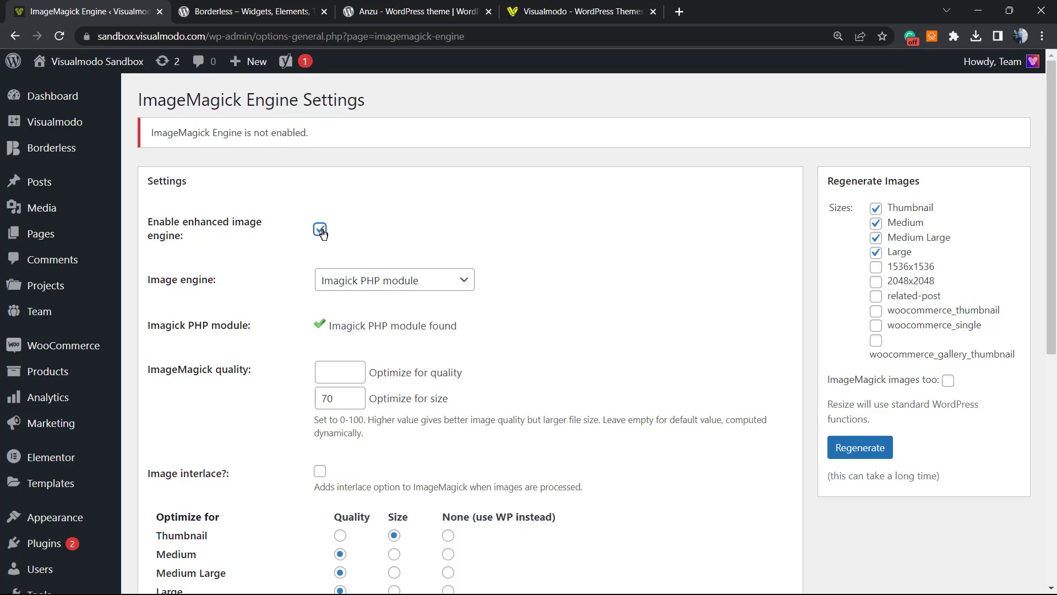
{"action": "scroll", "coordinate": [306, 358], "scroll_direction": "down", "scroll_amount": 8}
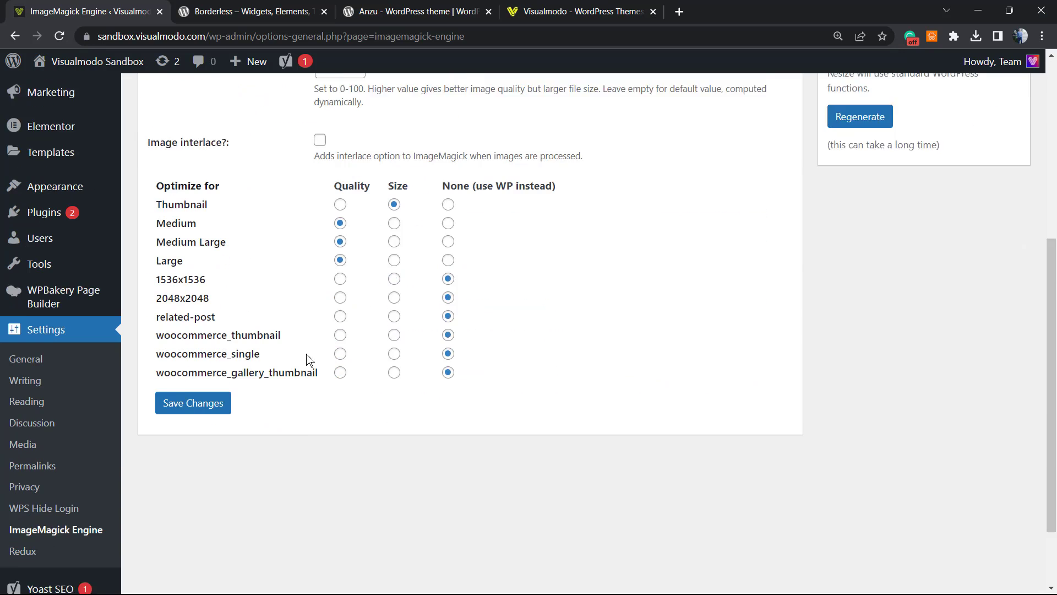
{"action": "left_click", "coordinate": [185, 307]}
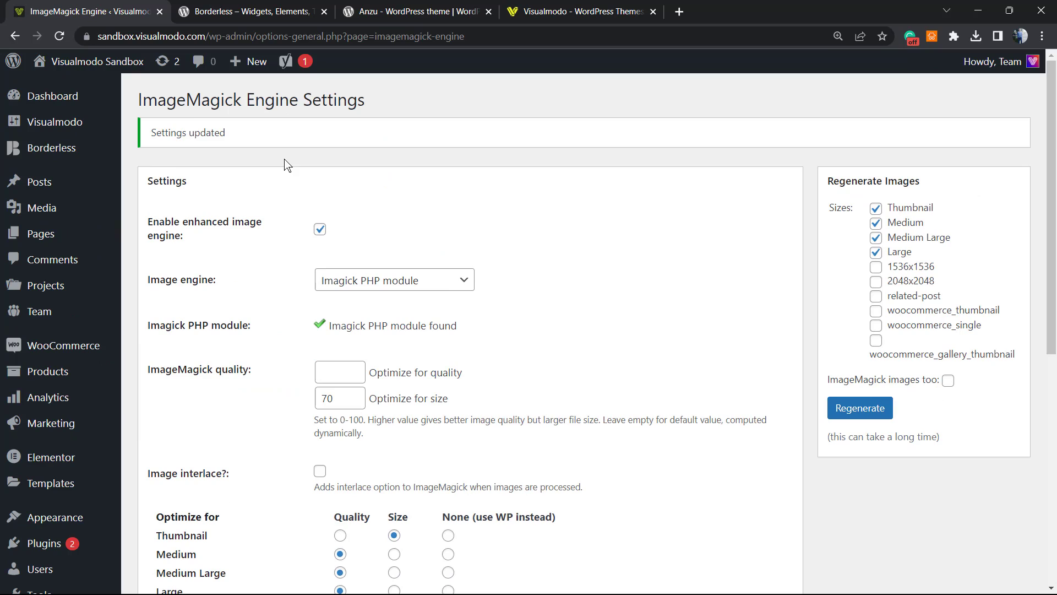
{"action": "triple_click", "coordinate": [192, 128]}
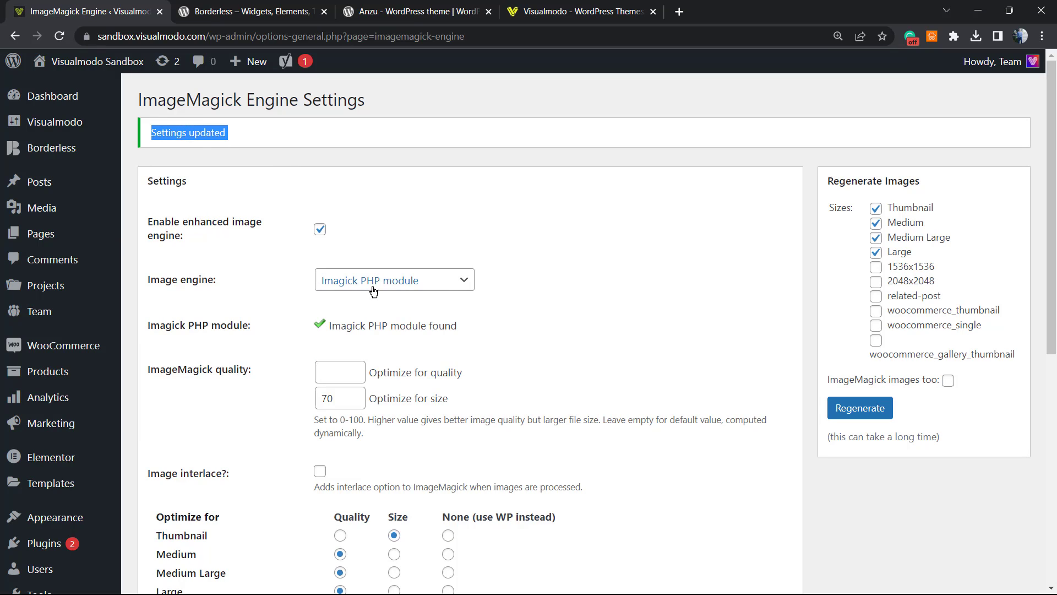
{"action": "left_click", "coordinate": [392, 283]}
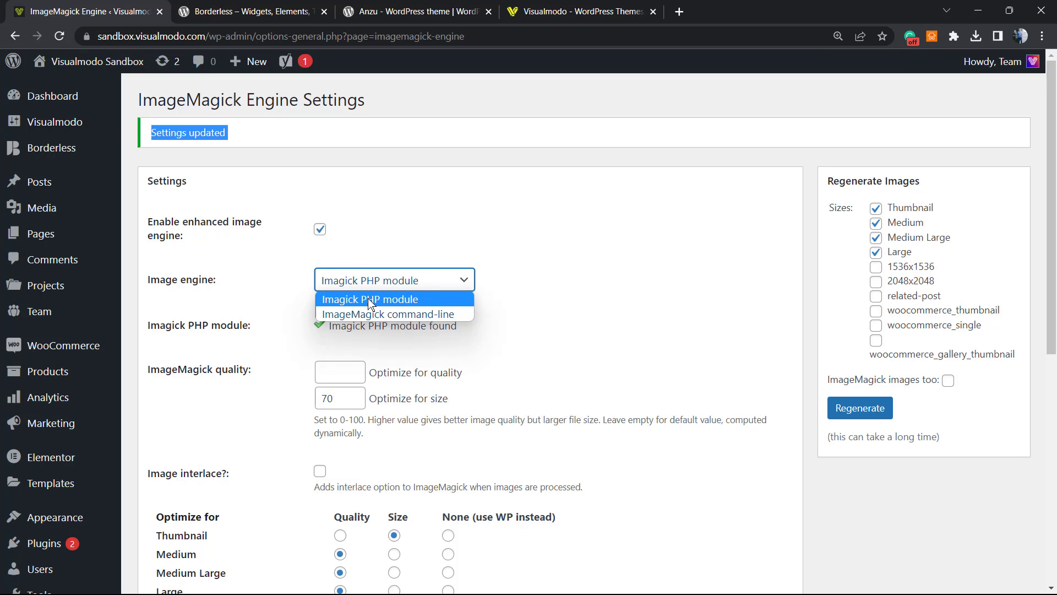
{"action": "left_click", "coordinate": [367, 298]}
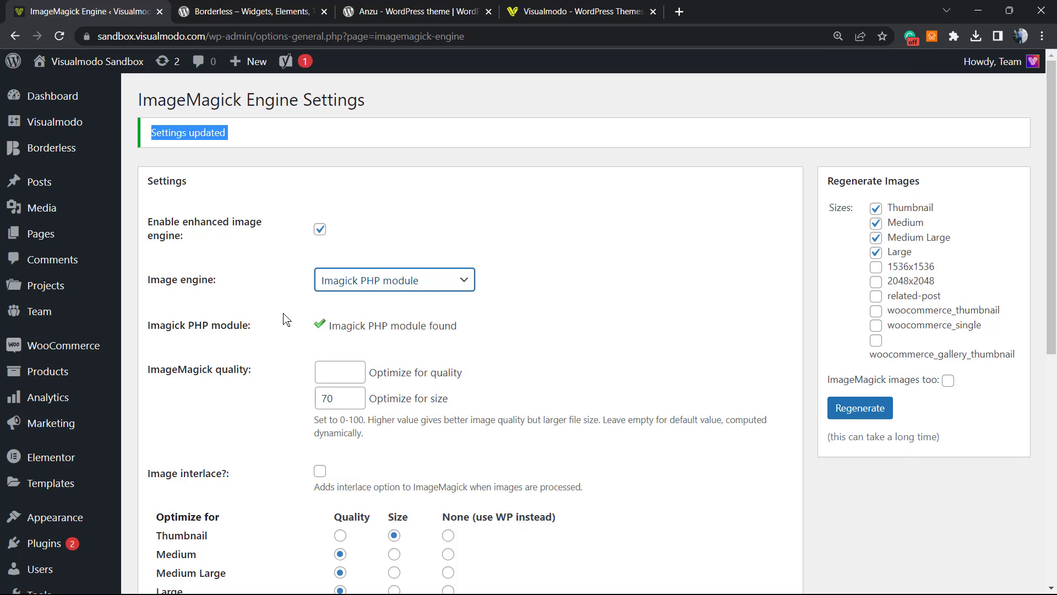
Zoom the settings page to 110% and examine the Optimize for table
{"action": "scroll", "coordinate": [289, 318], "scroll_direction": "down", "scroll_amount": 1}
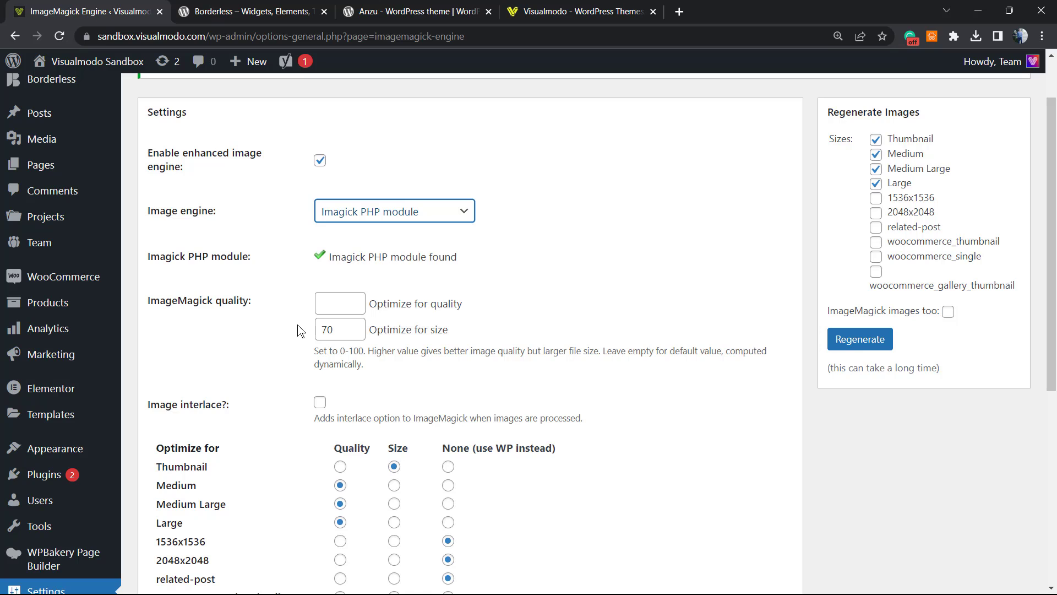
{"action": "scroll", "coordinate": [304, 374], "scroll_direction": "down", "scroll_amount": 1}
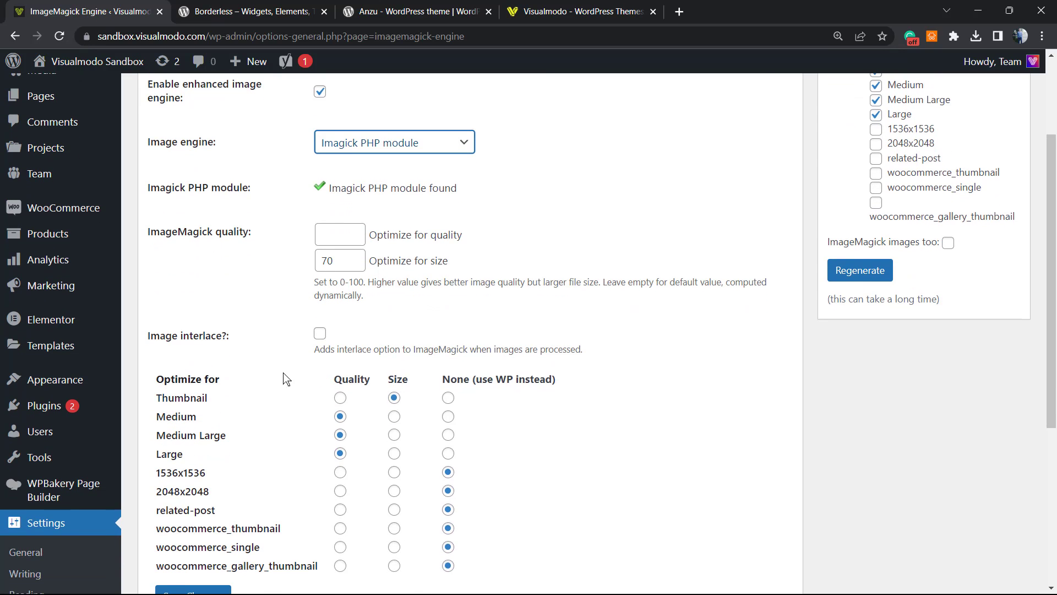
{"action": "scroll", "coordinate": [285, 376], "scroll_direction": "down", "scroll_amount": 1}
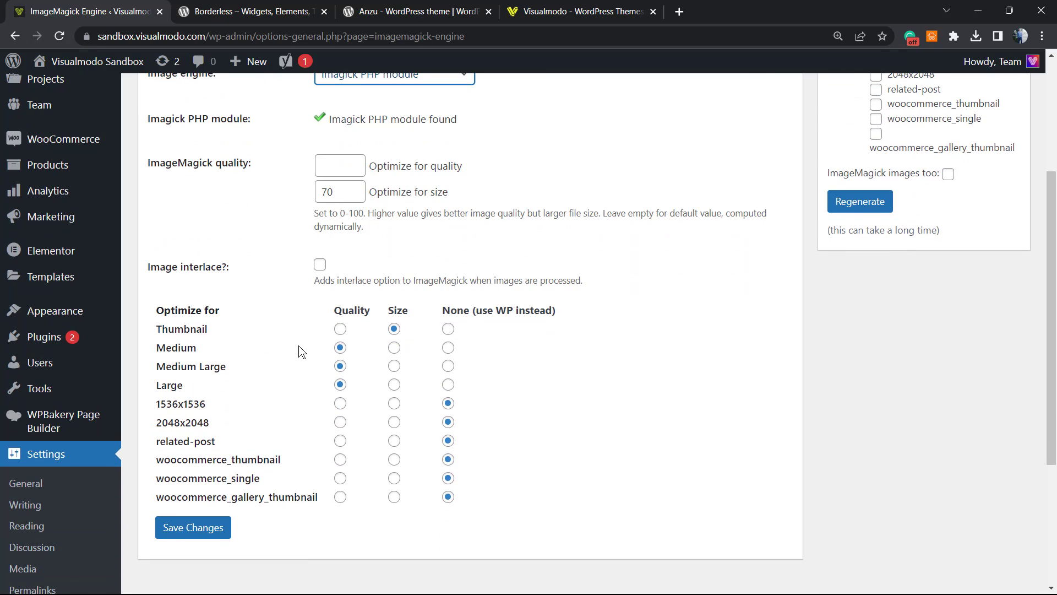
{"action": "scroll", "coordinate": [283, 358], "scroll_direction": "down", "scroll_amount": 1}
{"action": "key", "text": "ctrl+plus"}
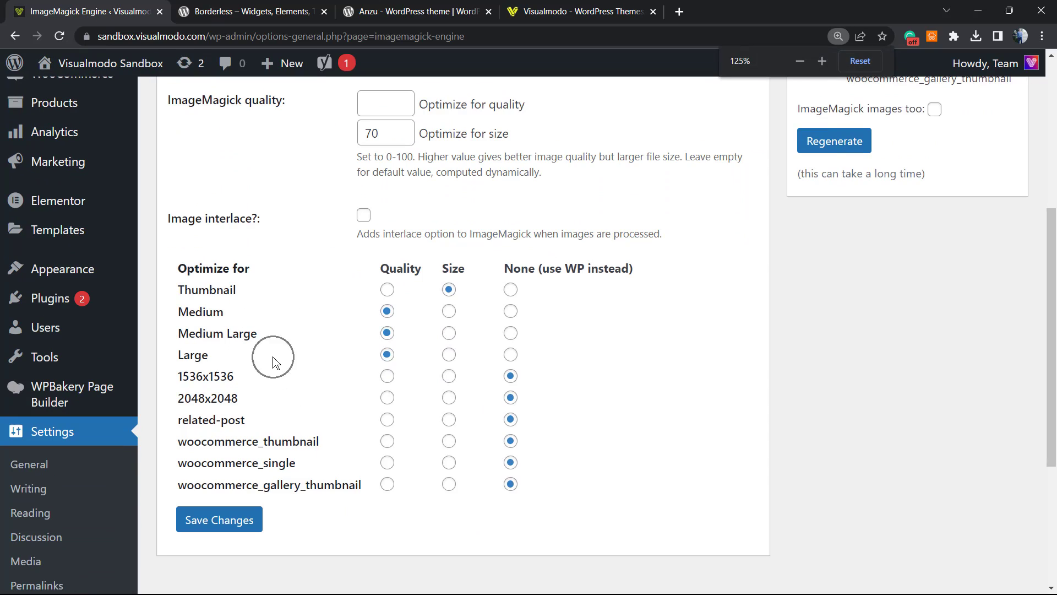
{"action": "triple_click", "coordinate": [216, 267]}
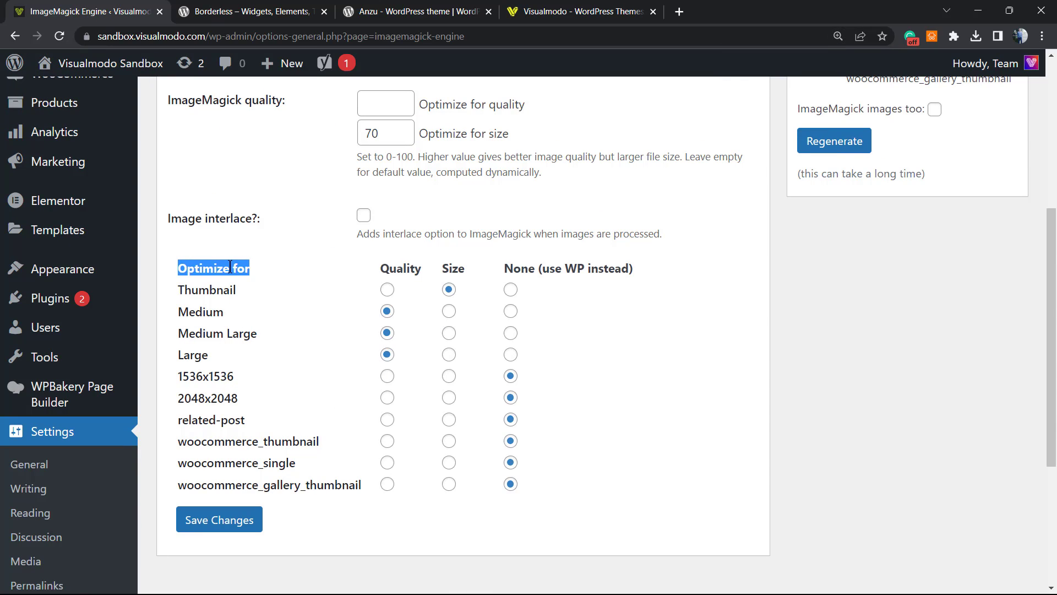
{"action": "triple_click", "coordinate": [534, 267]}
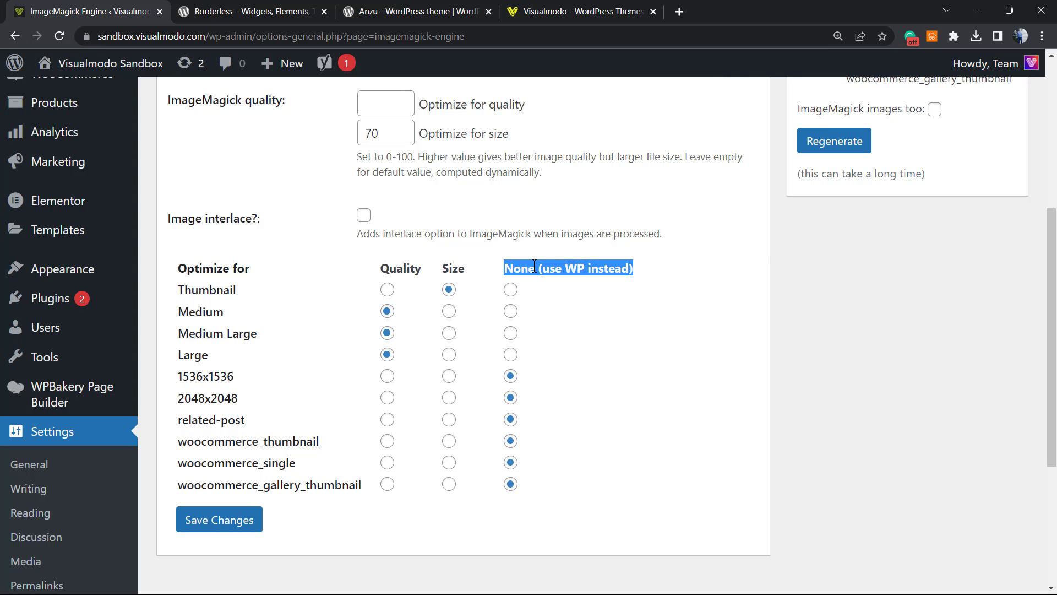
{"action": "left_click", "coordinate": [555, 264]}
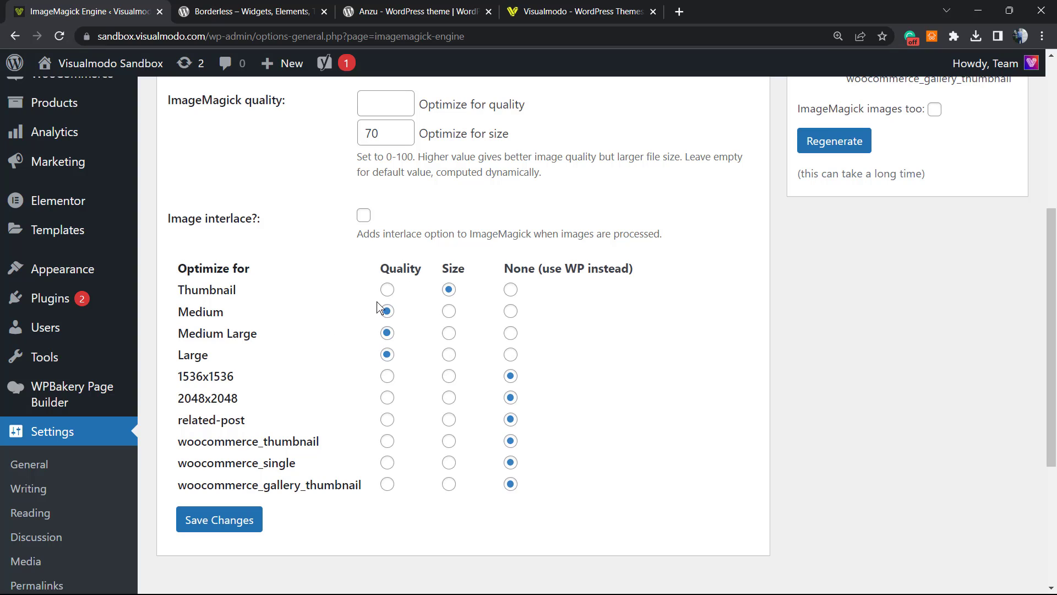
{"action": "double_click", "coordinate": [203, 265]}
{"action": "left_click_drag", "start_coordinate": [202, 264], "coordinate": [270, 265]}
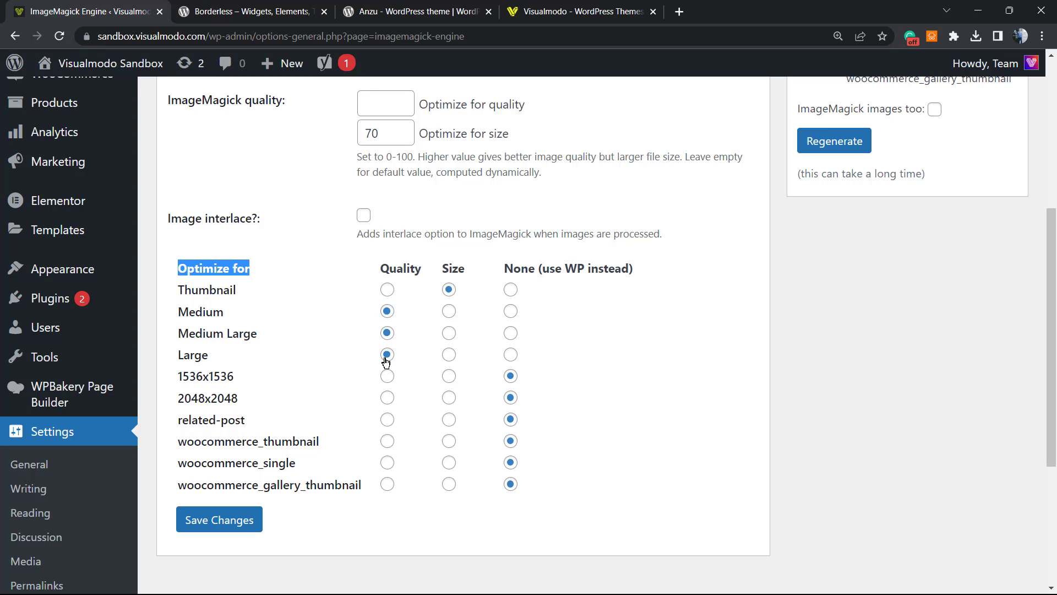
Set the Large size to optimize for quality and save the per-size settings
{"action": "left_click", "coordinate": [449, 355]}
{"action": "scroll", "coordinate": [420, 427], "scroll_direction": "down", "scroll_amount": 1}
{"action": "scroll", "coordinate": [408, 428], "scroll_direction": "up", "scroll_amount": 1}
{"action": "scroll", "coordinate": [407, 430], "scroll_direction": "down", "scroll_amount": 1}
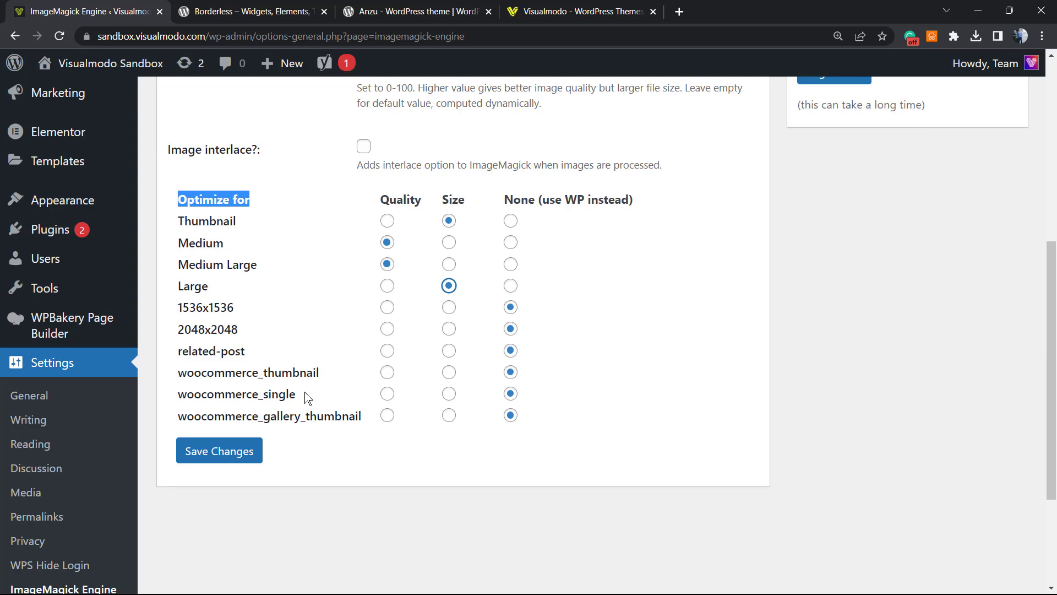
{"action": "scroll", "coordinate": [298, 354], "scroll_direction": "up", "scroll_amount": 1}
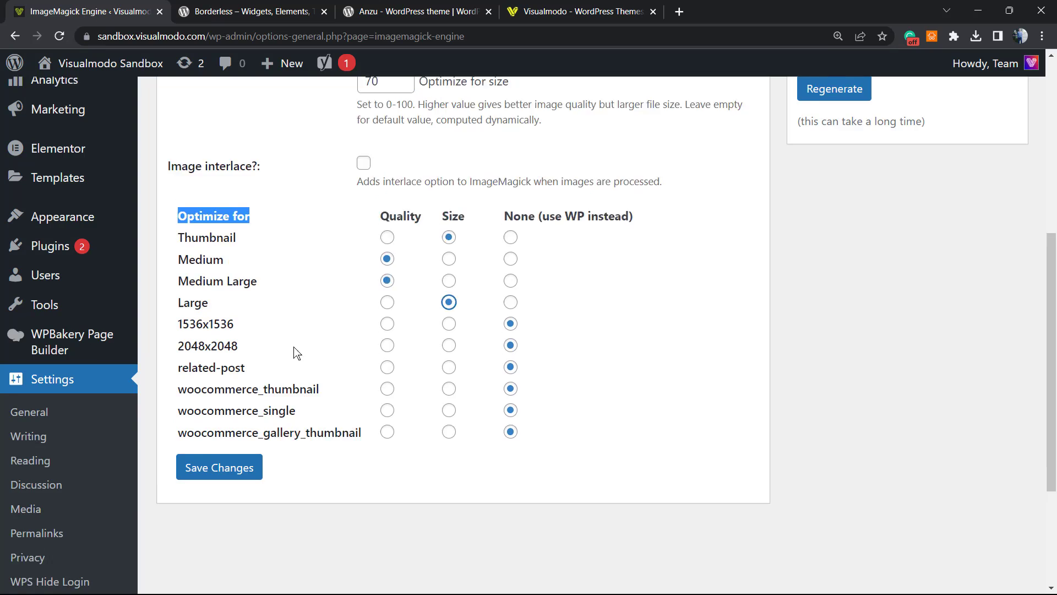
{"action": "scroll", "coordinate": [297, 354], "scroll_direction": "up", "scroll_amount": 2}
{"action": "scroll", "coordinate": [295, 354], "scroll_direction": "down", "scroll_amount": 1}
{"action": "left_click", "coordinate": [387, 354]}
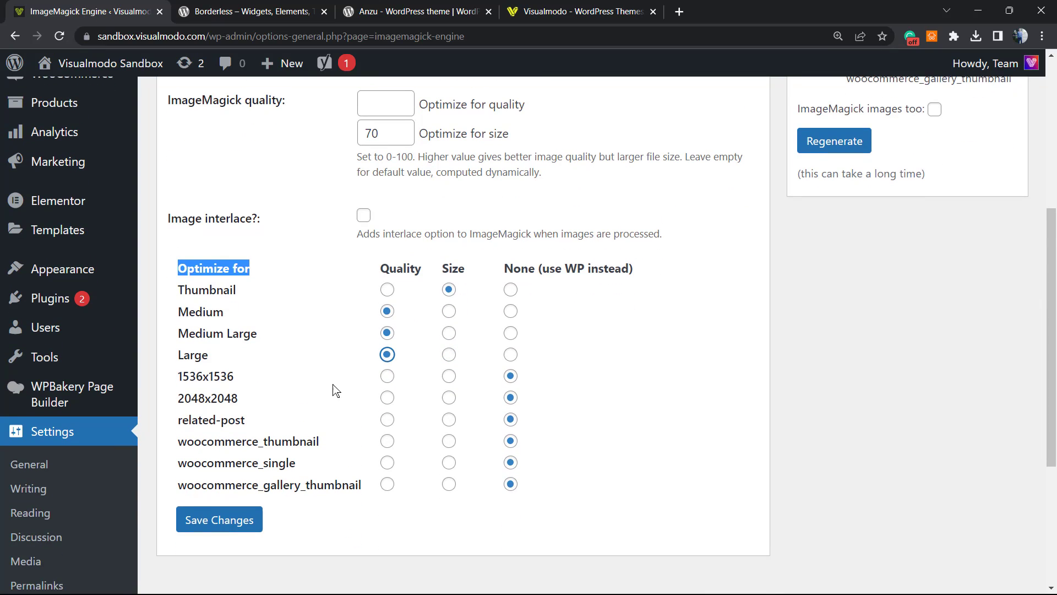
{"action": "left_click", "coordinate": [201, 522]}
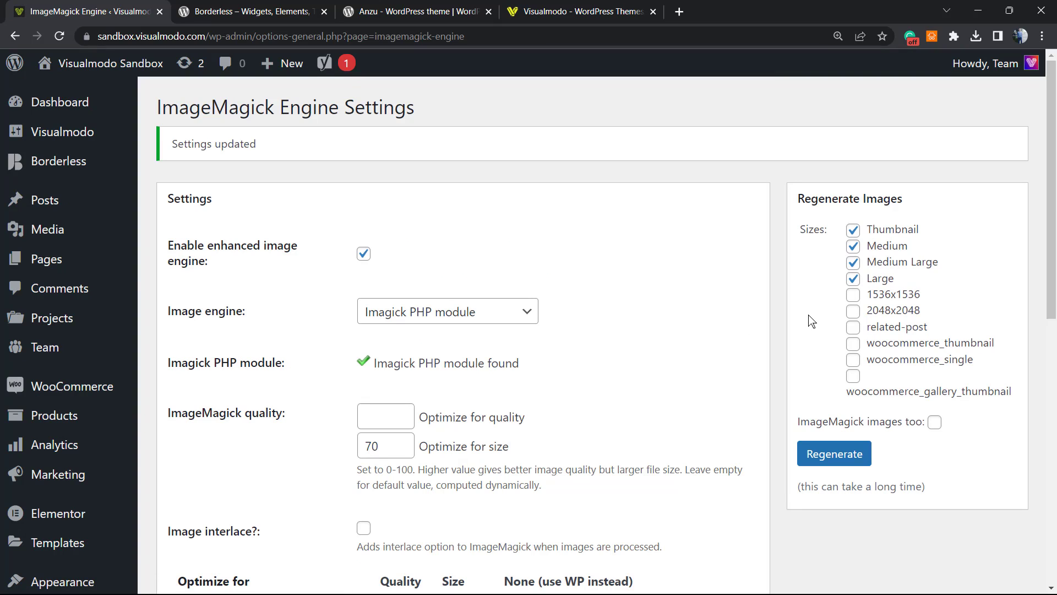
Zoom in to inspect Regenerate Images with Thumbnail, Medium, Medium Large and Large ticked, then zoom out
{"action": "key", "text": "ctrl+plus"}
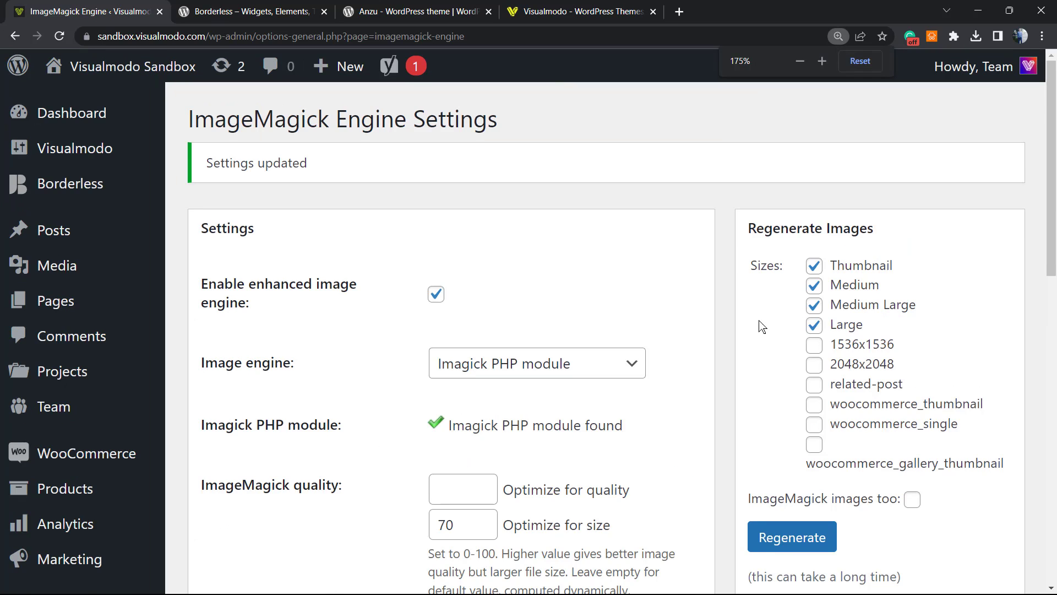
{"action": "key", "text": "ctrl+plus"}
{"action": "scroll", "coordinate": [762, 327], "scroll_direction": "down", "scroll_amount": 1}
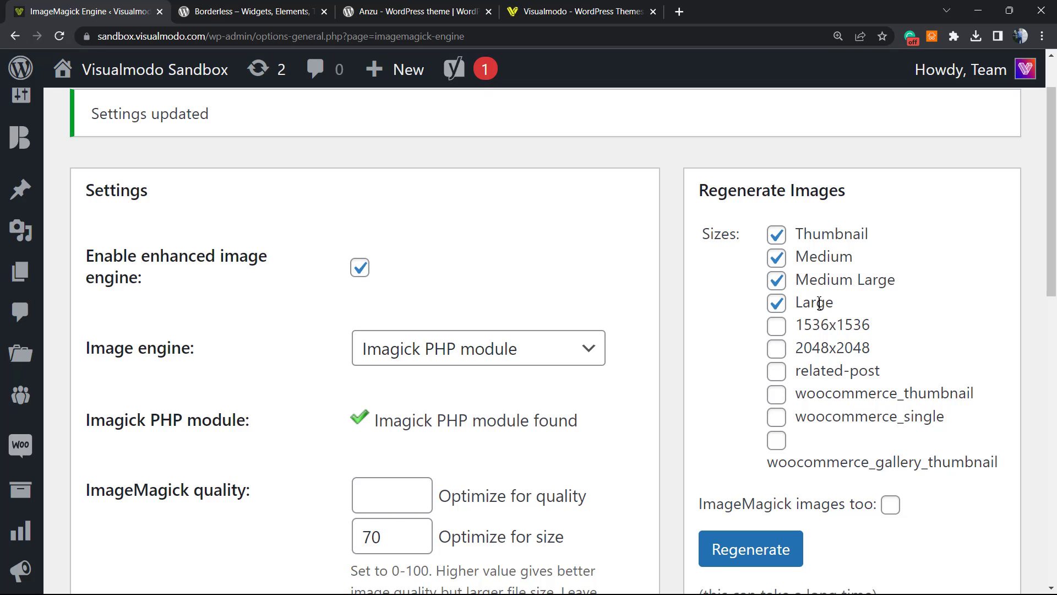
{"action": "scroll", "coordinate": [824, 392], "scroll_direction": "down", "scroll_amount": 1}
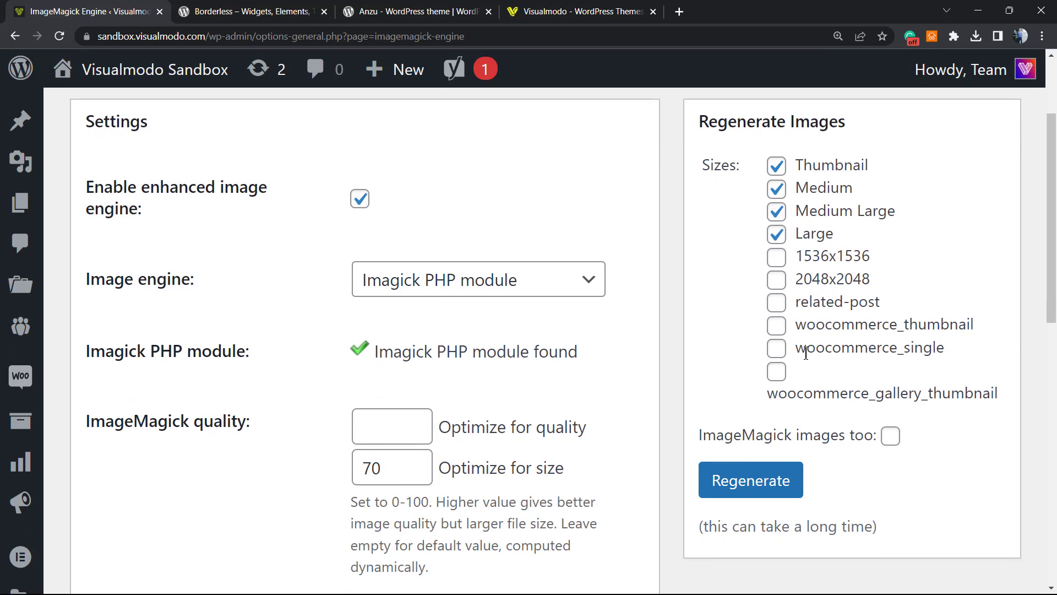
{"action": "scroll", "coordinate": [805, 379], "scroll_direction": "up", "scroll_amount": 1}
{"action": "scroll", "coordinate": [793, 392], "scroll_direction": "down", "scroll_amount": 1}
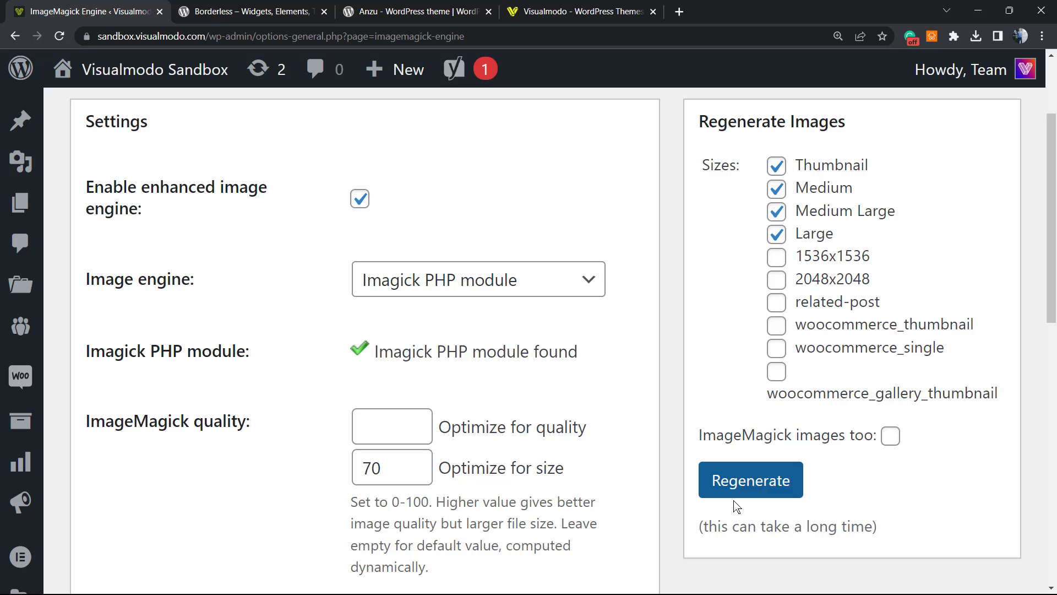
{"action": "scroll", "coordinate": [731, 480], "scroll_direction": "up", "scroll_amount": 1}
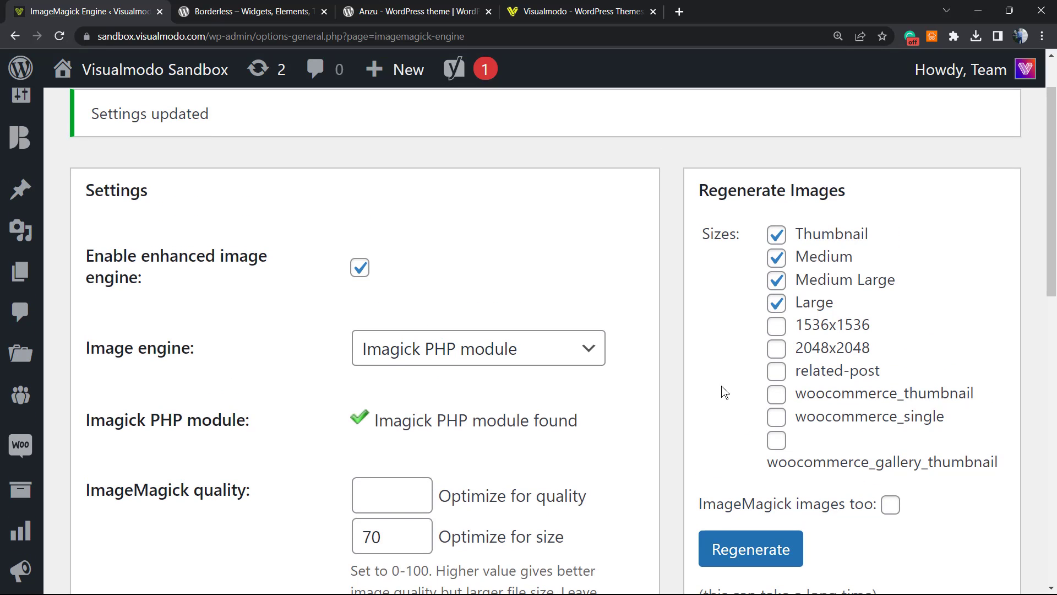
{"action": "scroll", "coordinate": [370, 346], "scroll_direction": "up", "scroll_amount": 1}
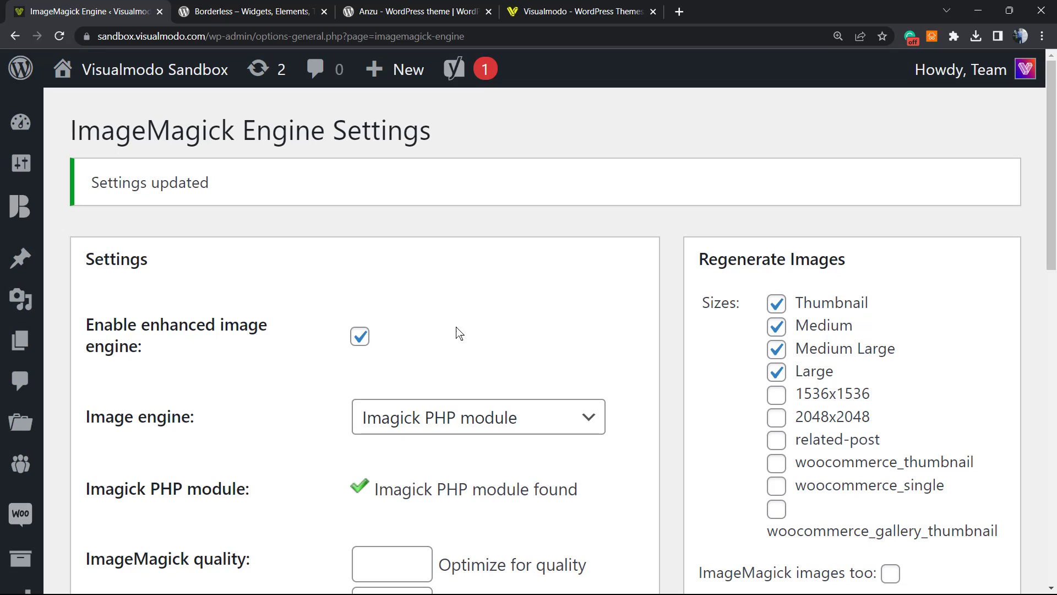
{"action": "scroll", "coordinate": [567, 320], "scroll_direction": "down", "scroll_amount": 1}
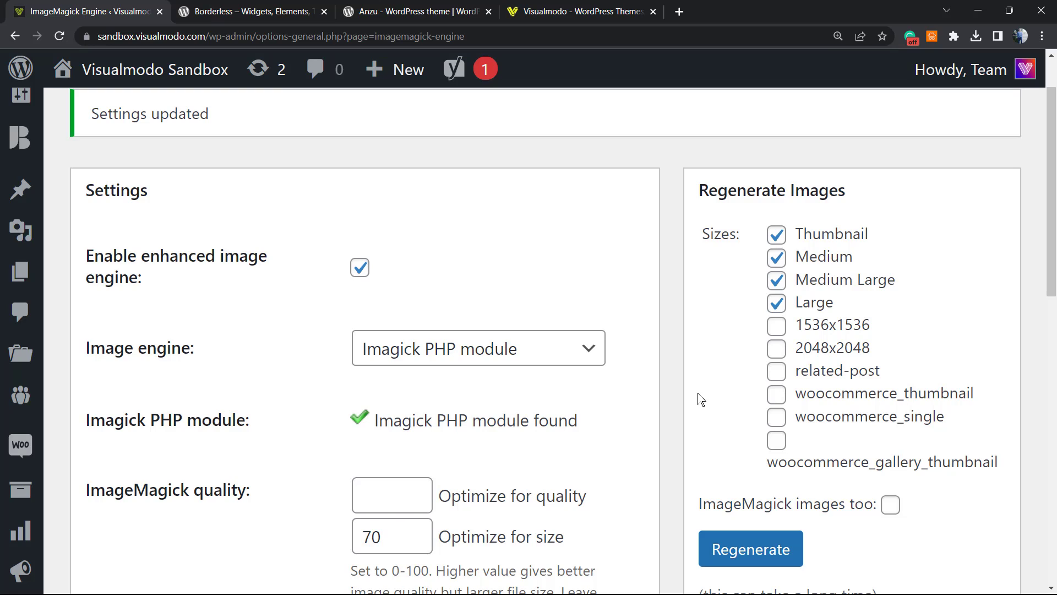
{"action": "scroll", "coordinate": [698, 397], "scroll_direction": "up", "scroll_amount": 1}
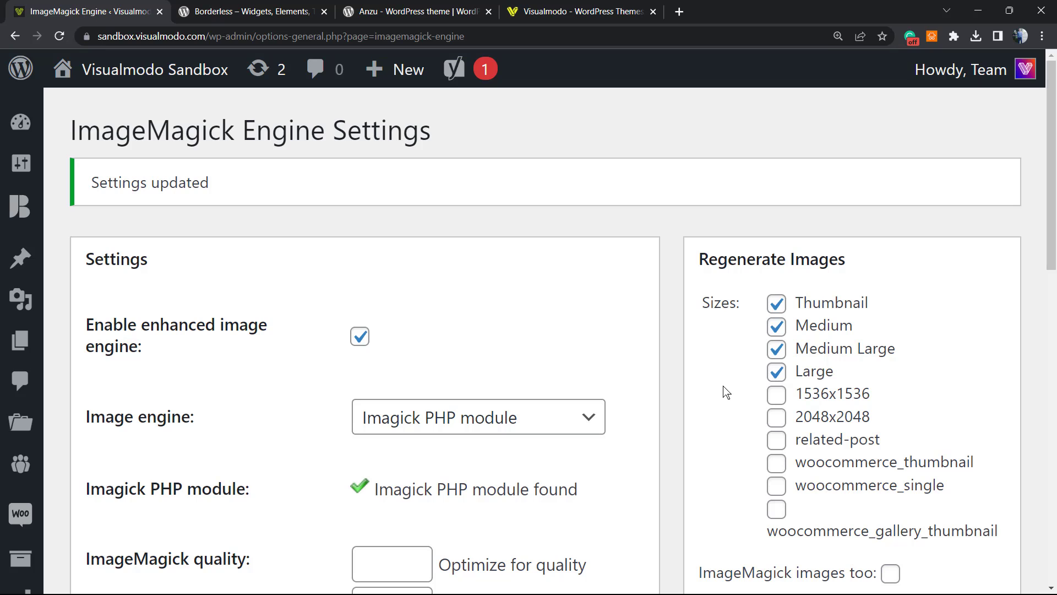
{"action": "scroll", "coordinate": [717, 397], "scroll_direction": "down", "scroll_amount": 4}
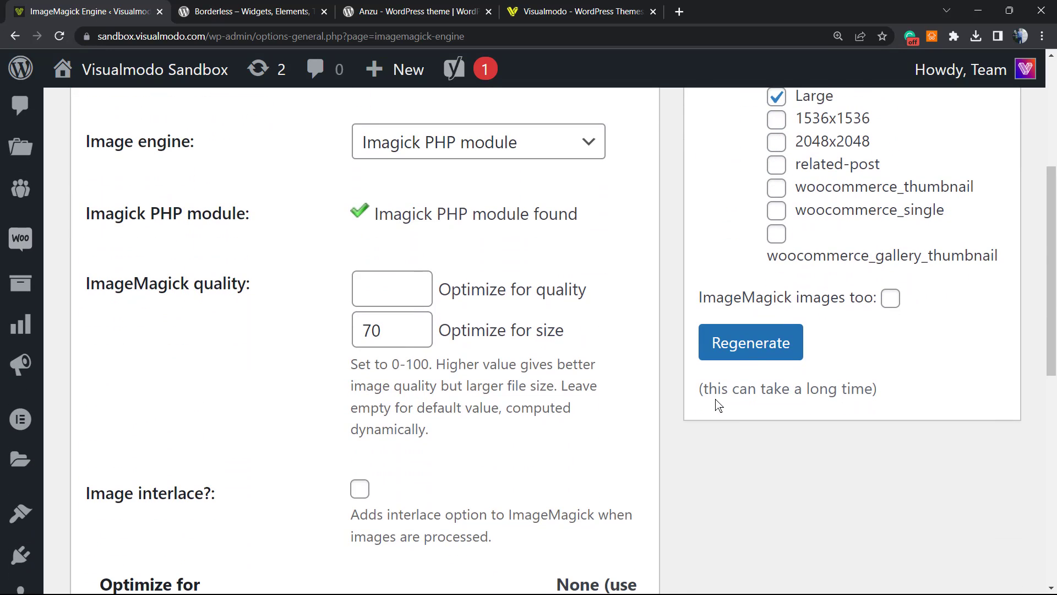
{"action": "scroll", "coordinate": [667, 416], "scroll_direction": "up", "scroll_amount": 2}
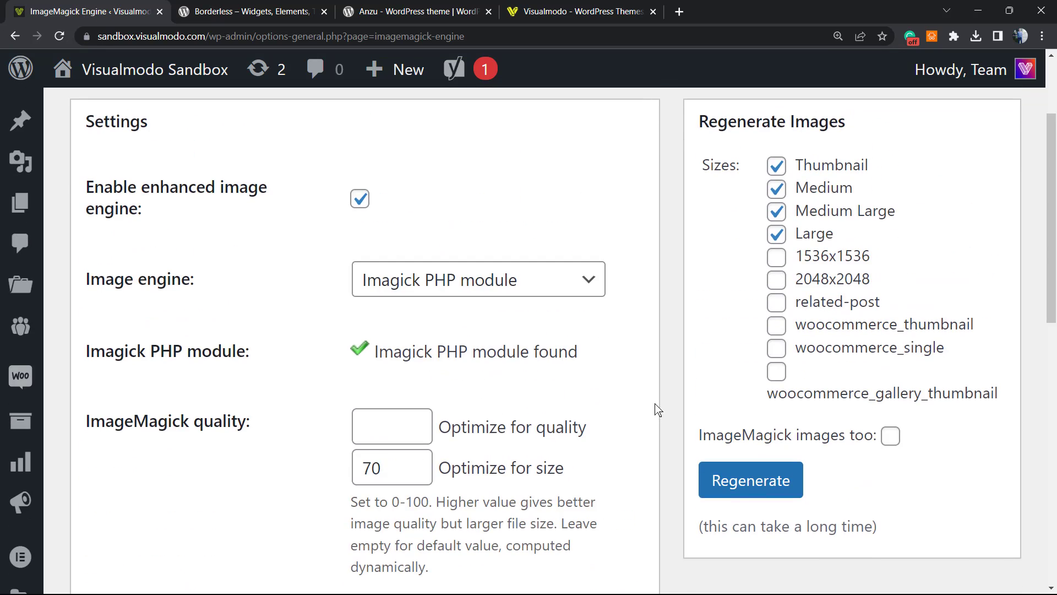
{"action": "scroll", "coordinate": [656, 410], "scroll_direction": "up", "scroll_amount": 2}
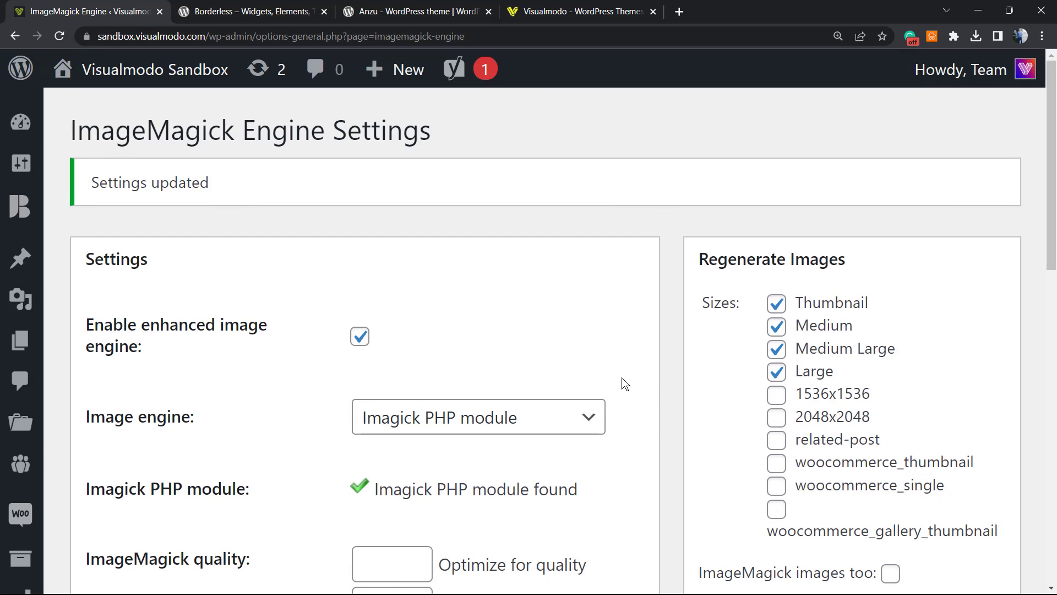
{"action": "key", "text": "ctrl+minus"}
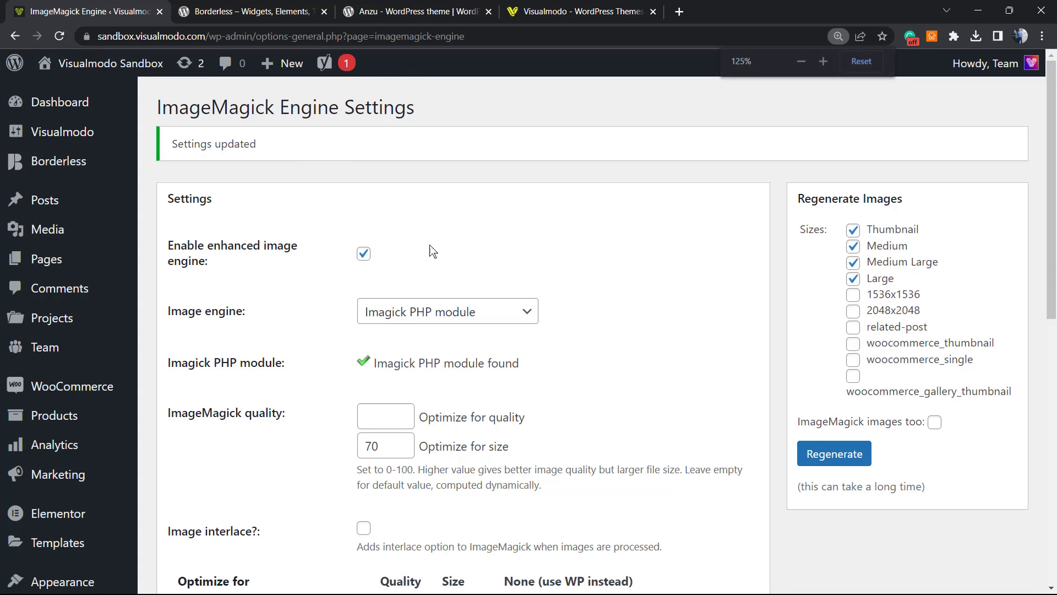
{"action": "scroll", "coordinate": [398, 241], "scroll_direction": "down", "scroll_amount": 4}
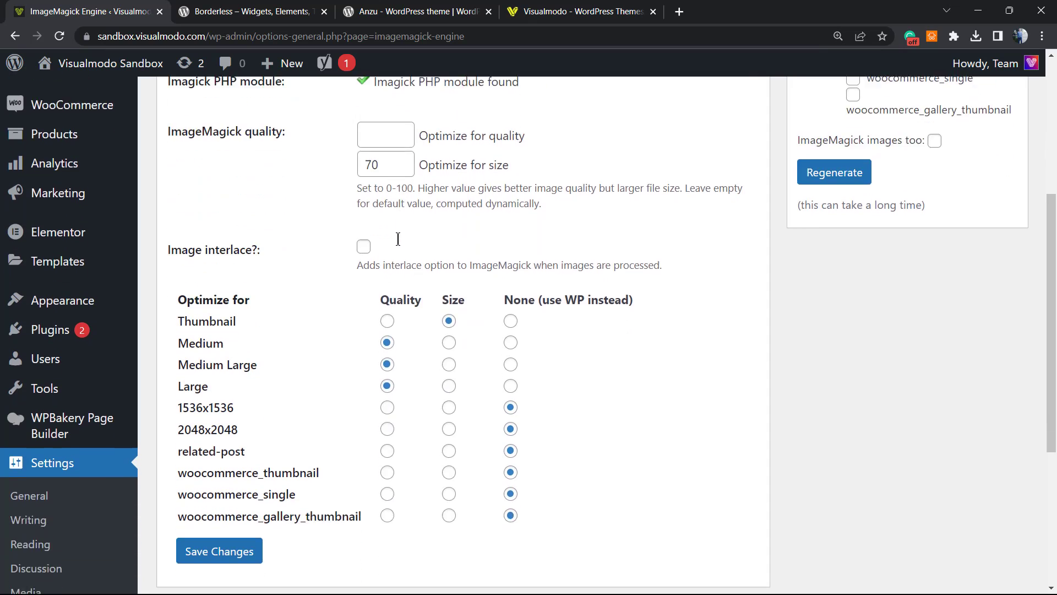
{"action": "scroll", "coordinate": [398, 236], "scroll_direction": "down", "scroll_amount": 2}
{"action": "scroll", "coordinate": [394, 241], "scroll_direction": "up", "scroll_amount": 3}
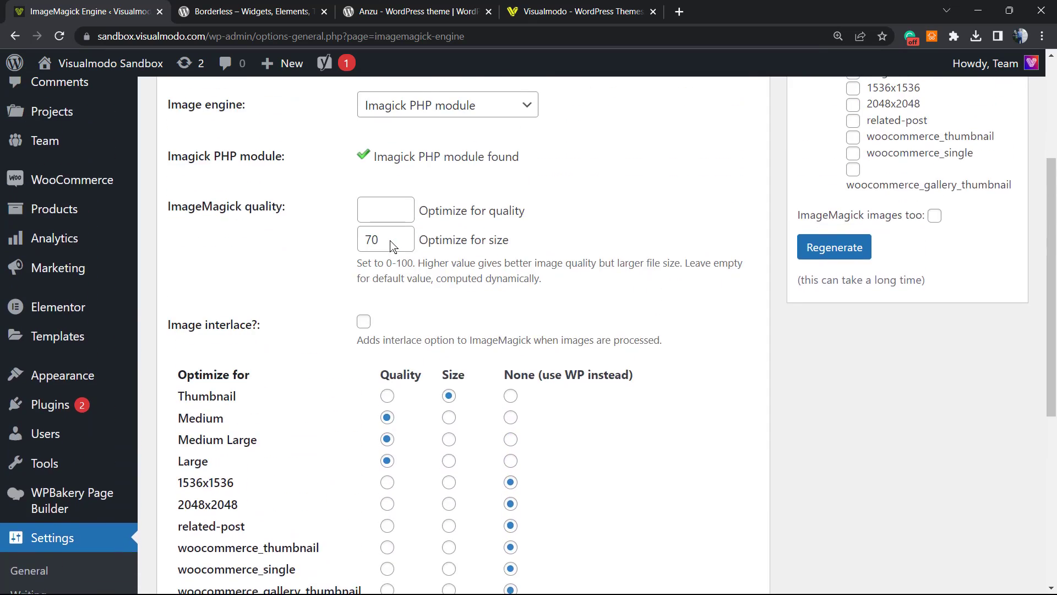
{"action": "scroll", "coordinate": [392, 245], "scroll_direction": "up", "scroll_amount": 3}
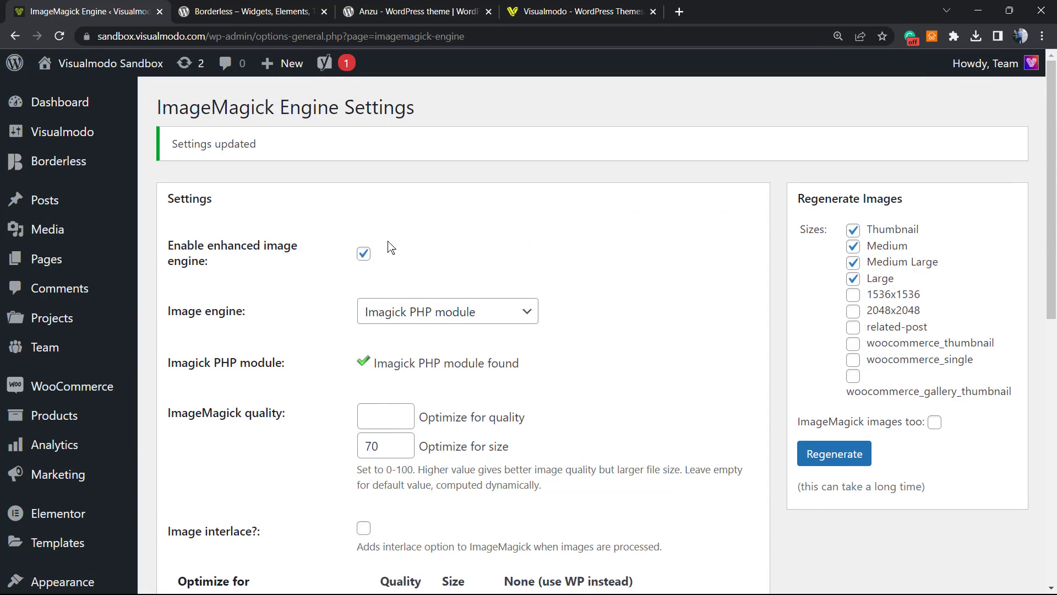
Look over the Borderless Widgets Elements plugin title, then go to the Anzu theme page
{"action": "left_click", "coordinate": [264, 11]}
{"action": "double_click", "coordinate": [335, 453]}
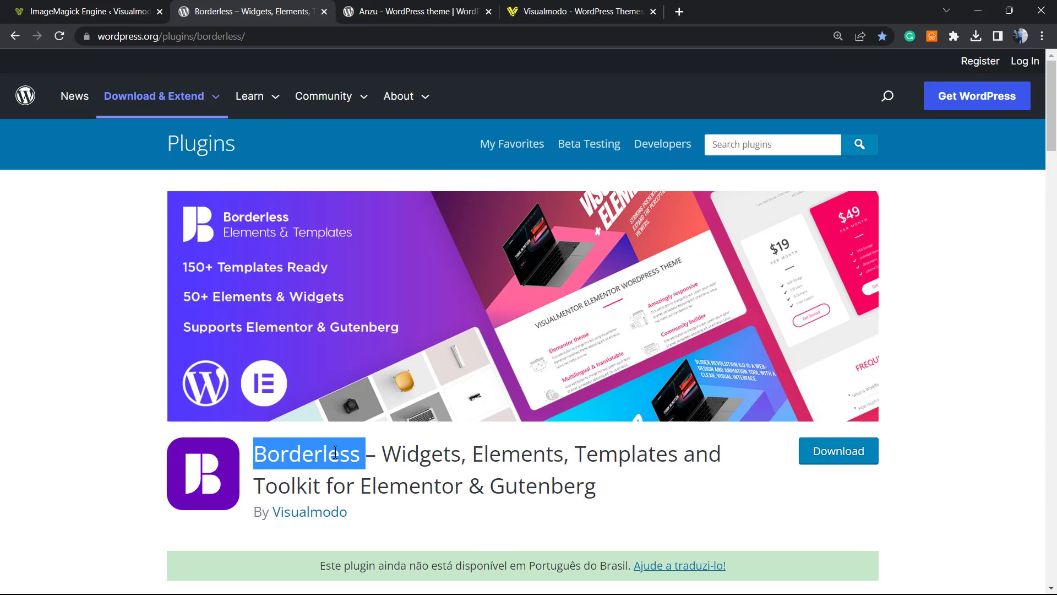
{"action": "double_click", "coordinate": [424, 461]}
{"action": "double_click", "coordinate": [486, 452]}
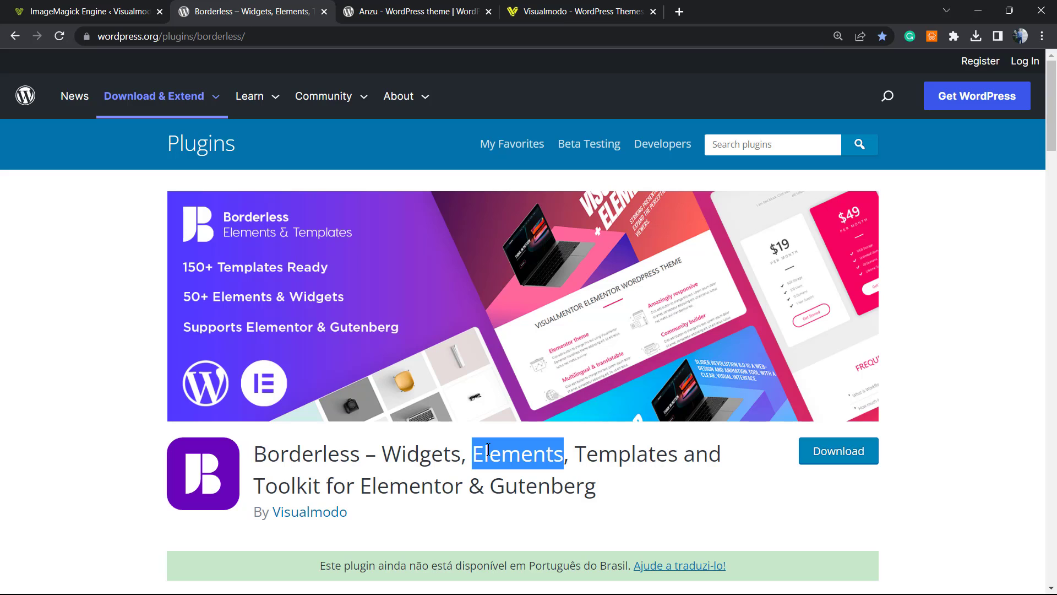
{"action": "left_click", "coordinate": [427, 10]}
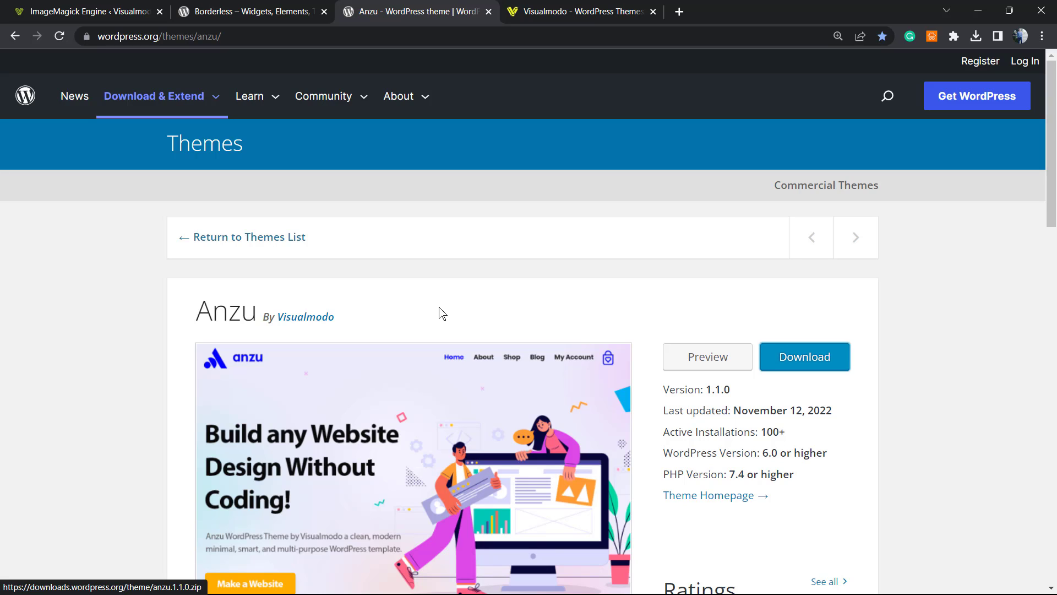
Switch to the Visualmodo tab showing the Starter Templates Library
{"action": "left_click", "coordinate": [599, 14]}
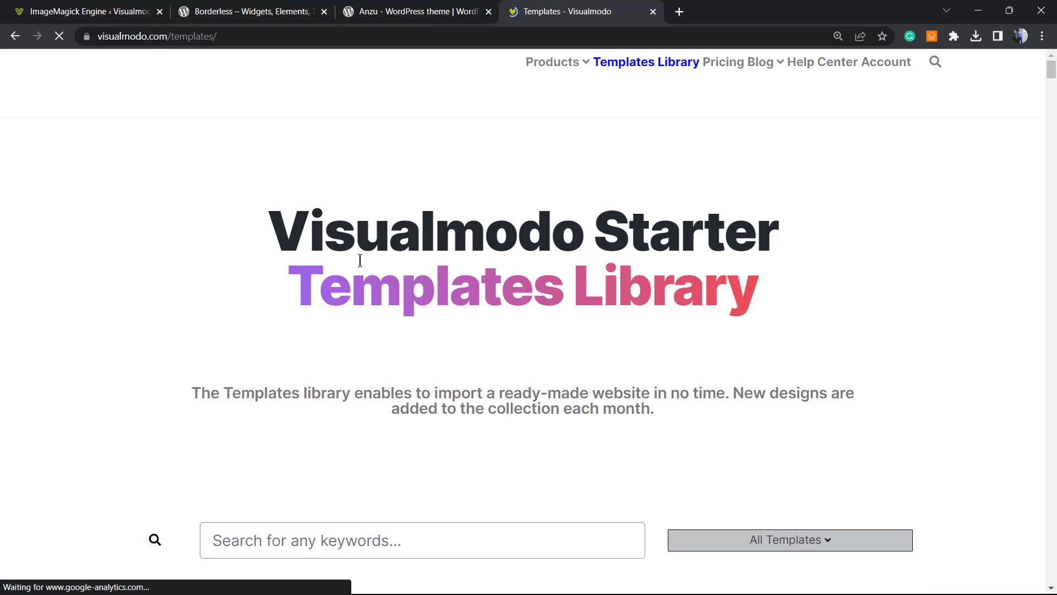
Scroll through template cards such as Herbal, Photo, Security and Biker Club
{"action": "scroll", "coordinate": [381, 273], "scroll_direction": "down", "scroll_amount": 9}
{"action": "scroll", "coordinate": [381, 278], "scroll_direction": "down", "scroll_amount": 15}
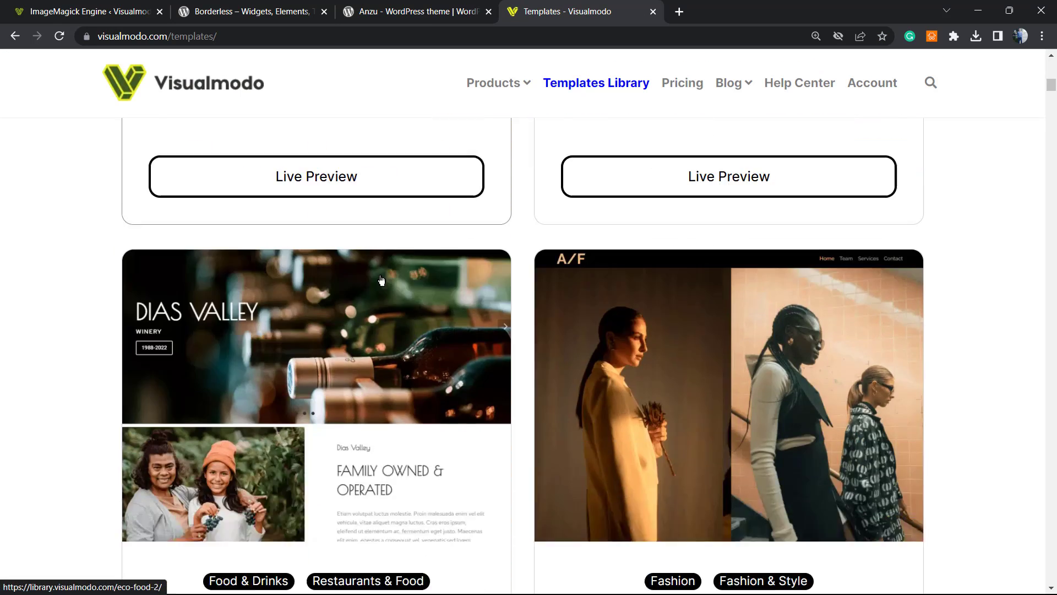
{"action": "scroll", "coordinate": [380, 282], "scroll_direction": "down", "scroll_amount": 20}
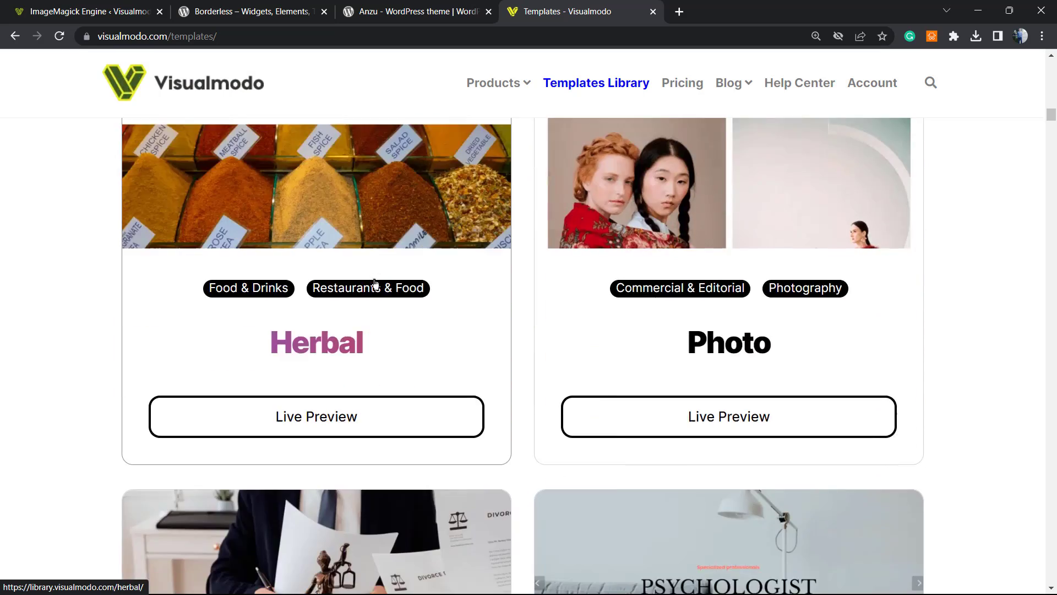
{"action": "scroll", "coordinate": [375, 283], "scroll_direction": "down", "scroll_amount": 20}
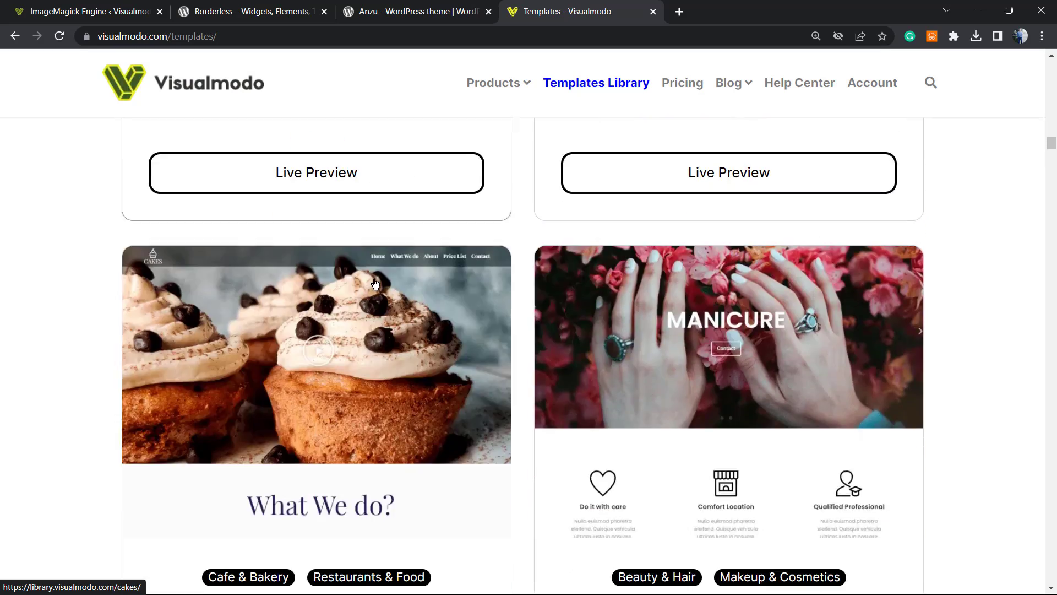
{"action": "scroll", "coordinate": [390, 272], "scroll_direction": "down", "scroll_amount": 15}
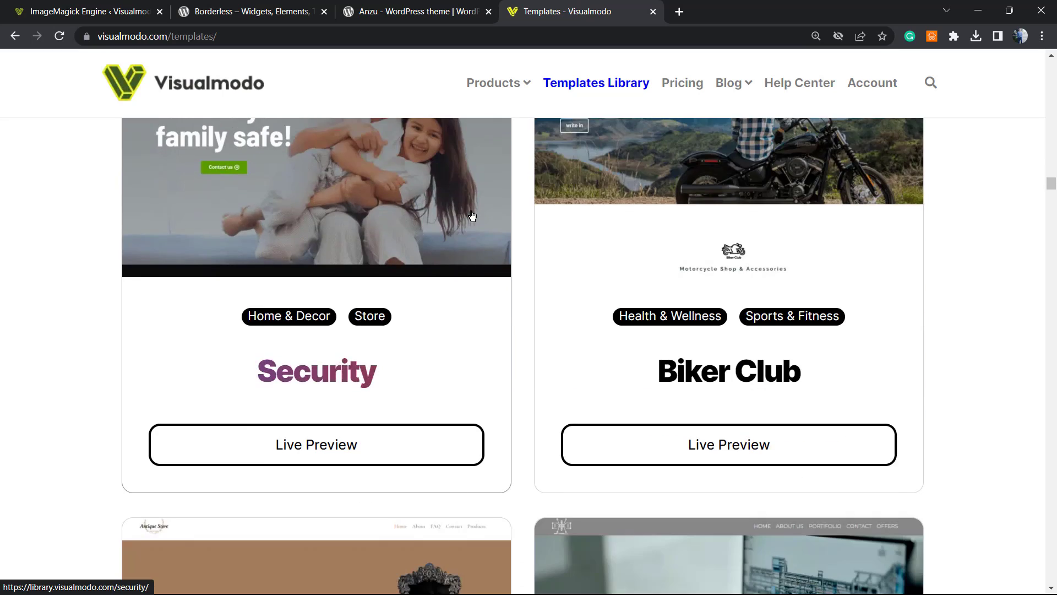